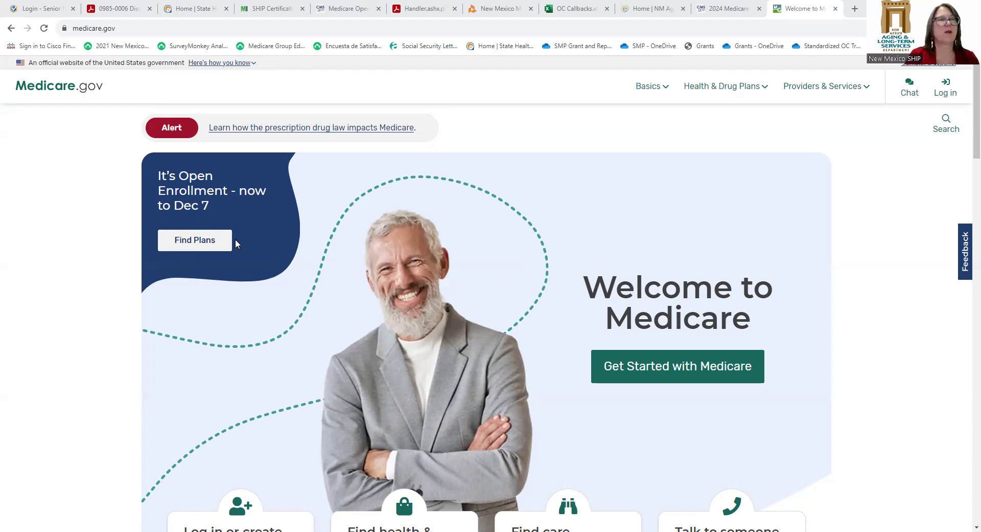
- Start a plan search without logging in for 2024 coverage in ZIP code 87121, choosing Medicare drug plan (Part D)
{"action": "left_click", "coordinate": [202, 245]}
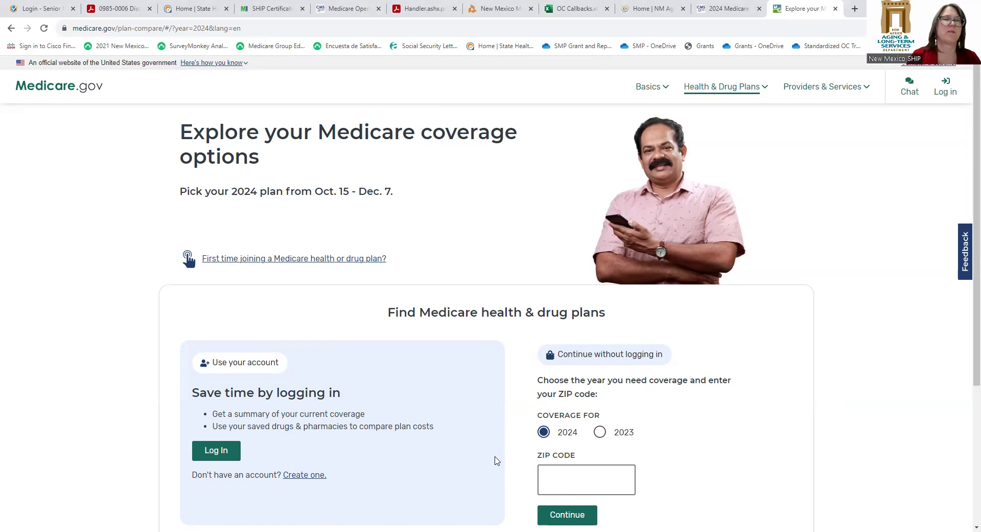
{"action": "scroll", "coordinate": [495, 460], "scroll_direction": "down", "scroll_amount": 3}
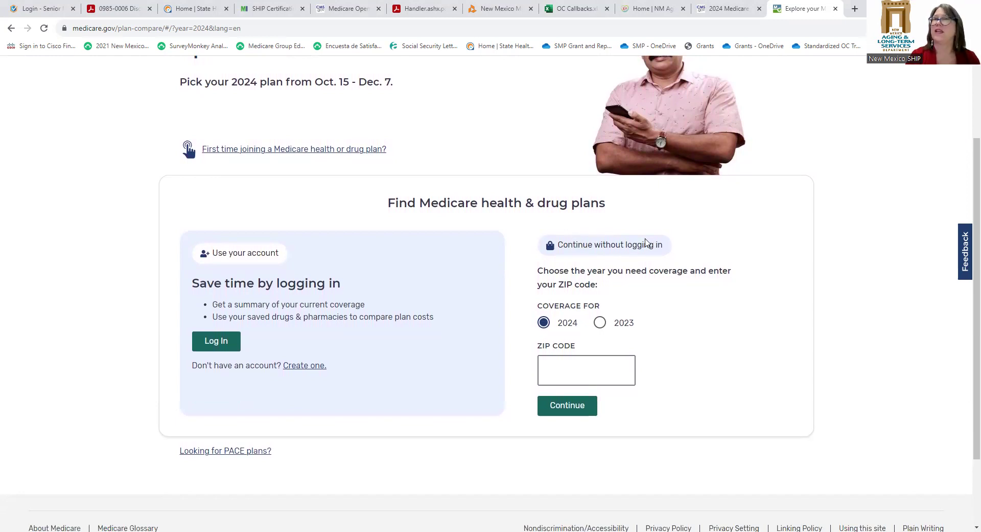
{"action": "left_click", "coordinate": [540, 328]}
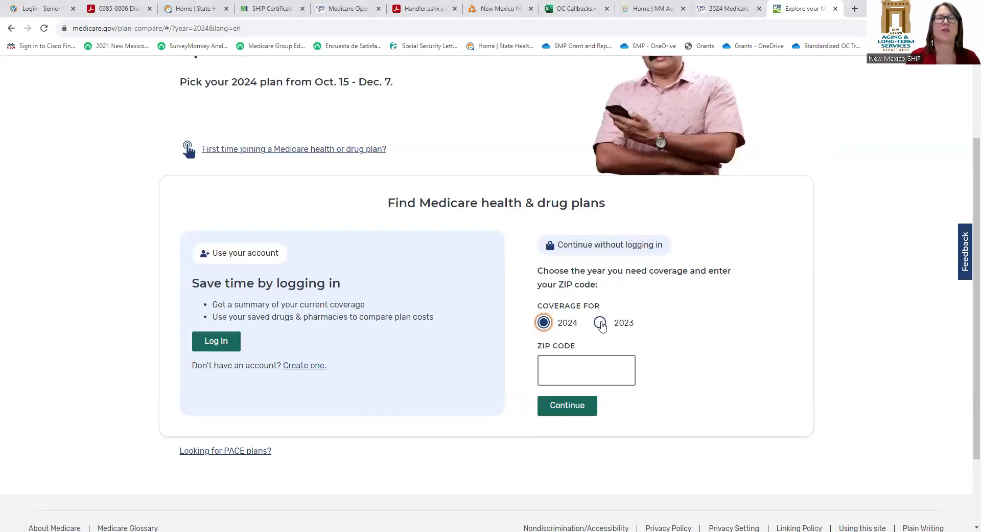
{"action": "left_click", "coordinate": [560, 370]}
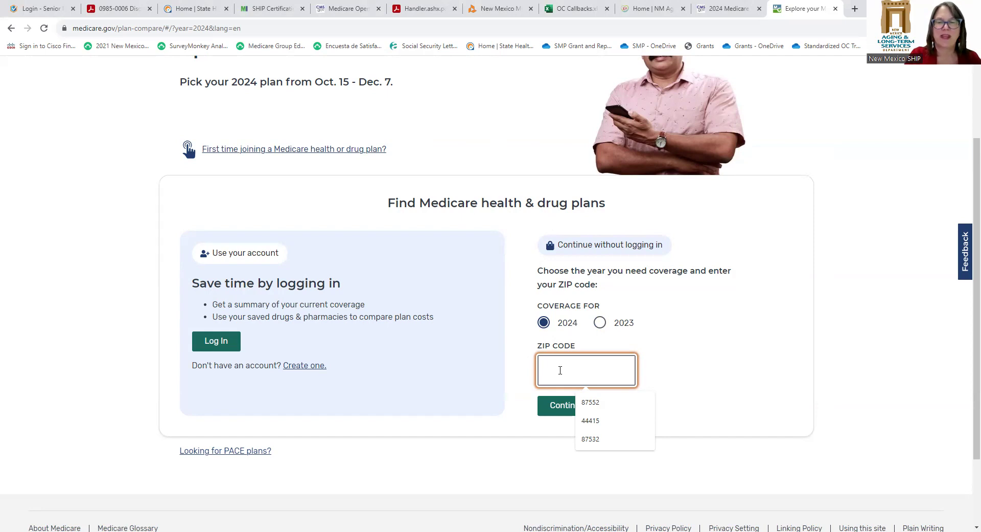
{"action": "type", "text": "87121"}
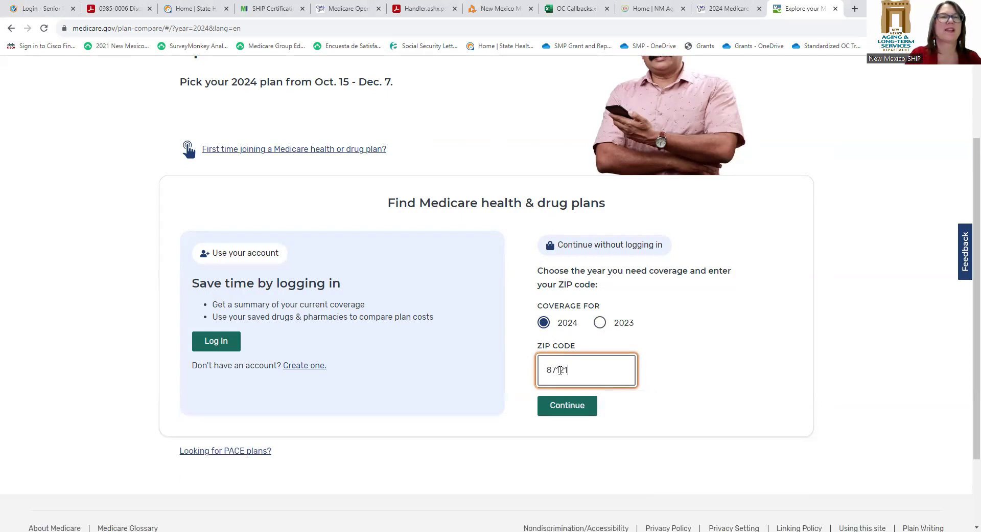
{"action": "left_click", "coordinate": [570, 409]}
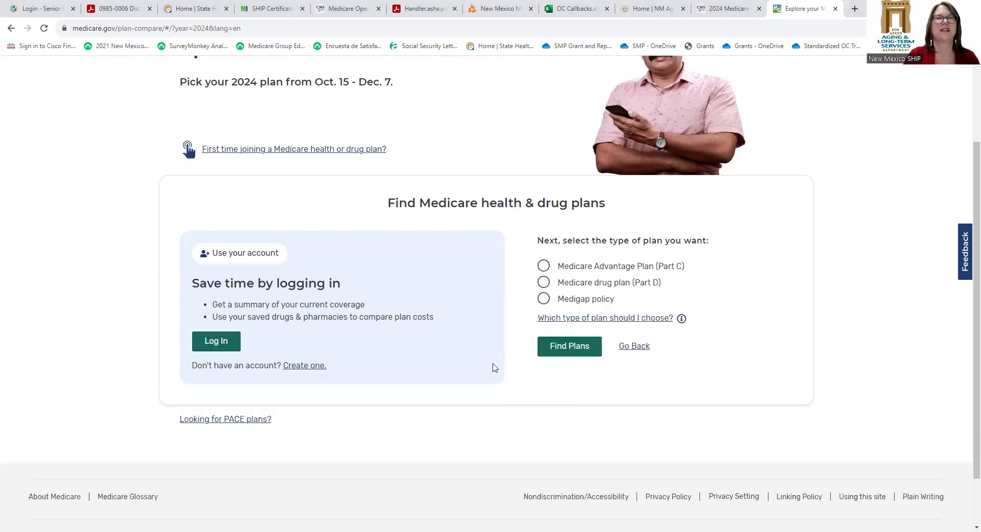
{"action": "left_click", "coordinate": [543, 282]}
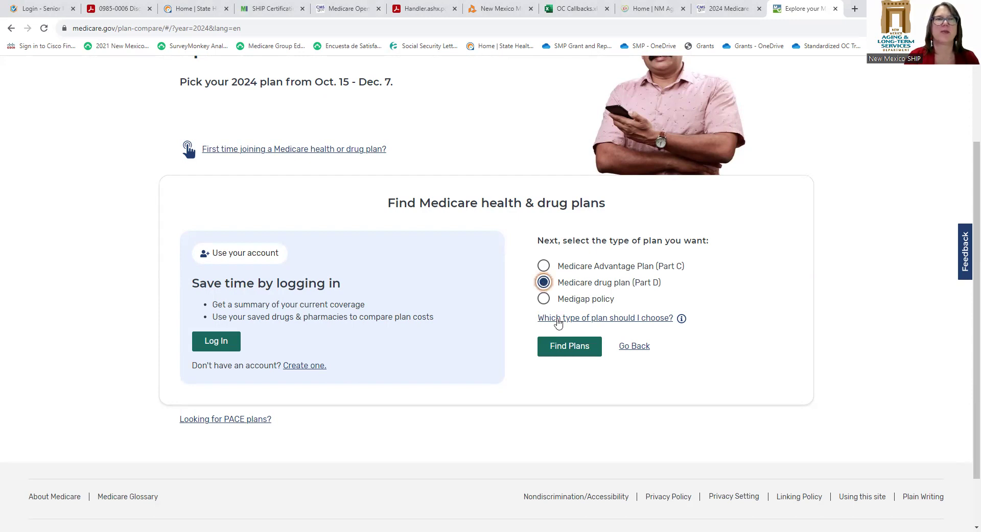
{"action": "left_click", "coordinate": [571, 346]}
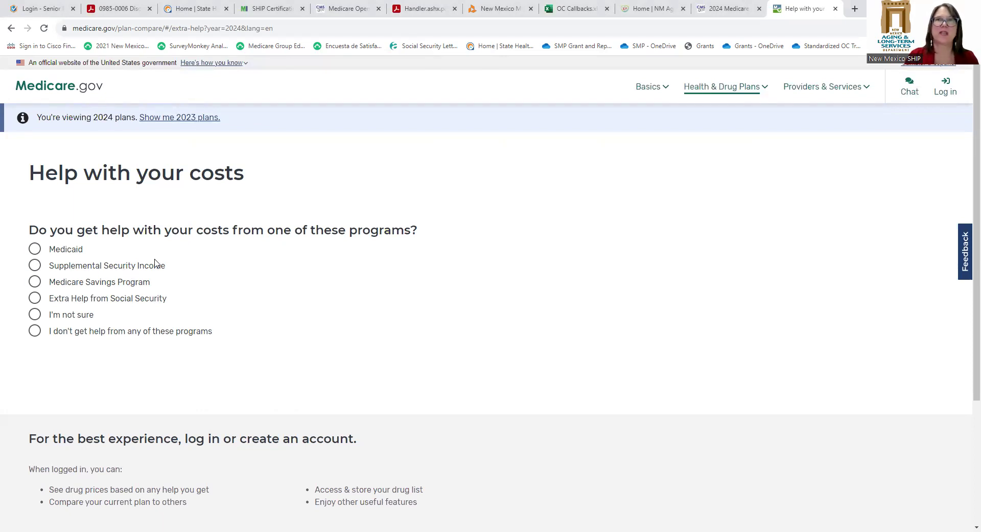
- Answer "I'm not sure" about help with costs, continue without logging in, and choose to see drug costs when comparing plans
{"action": "left_click", "coordinate": [35, 316]}
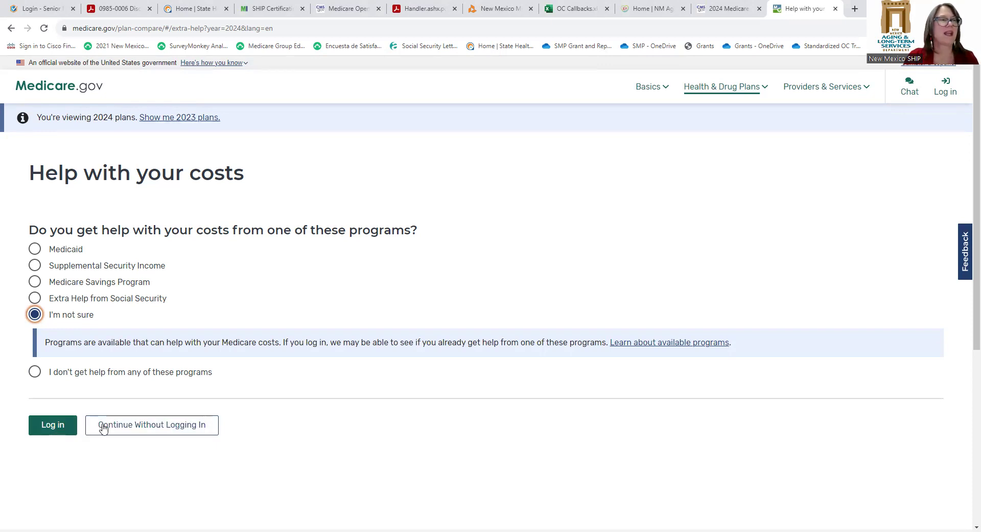
{"action": "left_click", "coordinate": [138, 424]}
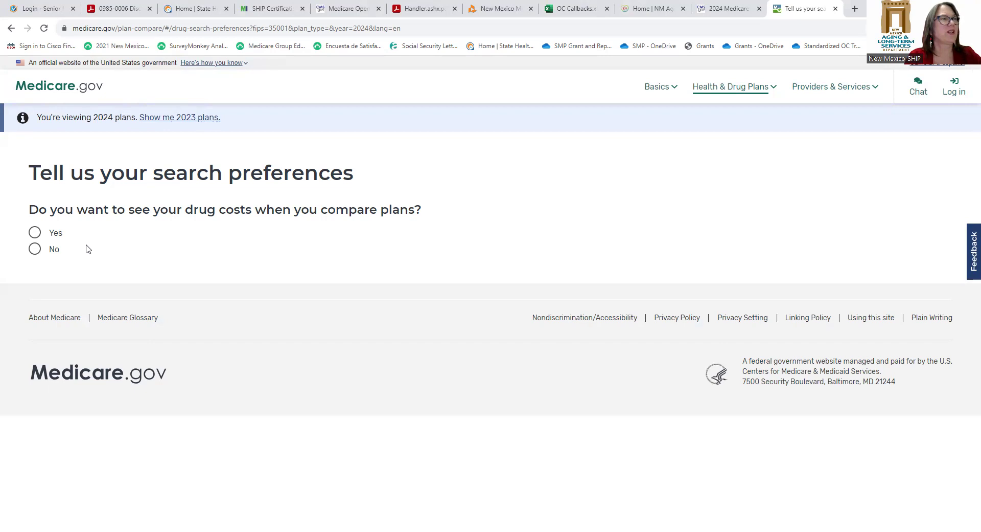
{"action": "left_click", "coordinate": [35, 233]}
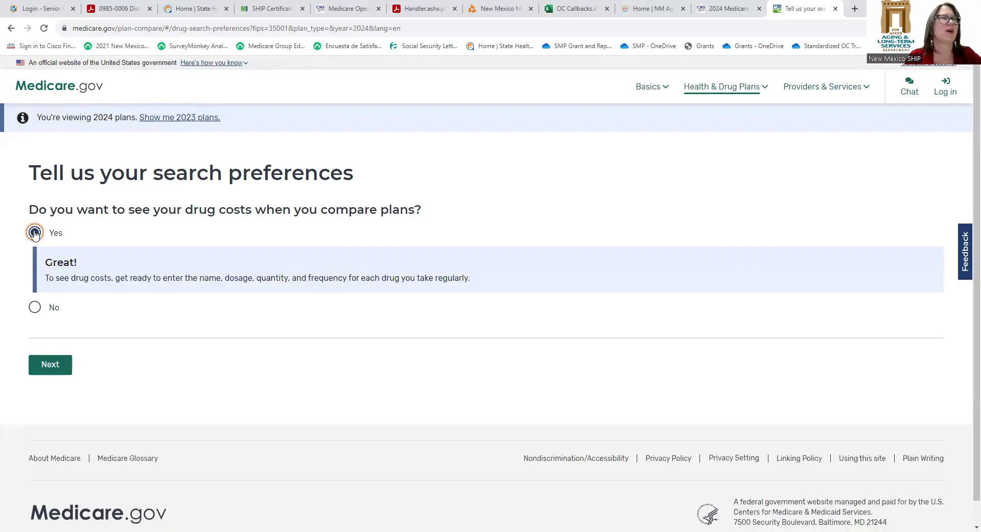
{"action": "left_click", "coordinate": [51, 366]}
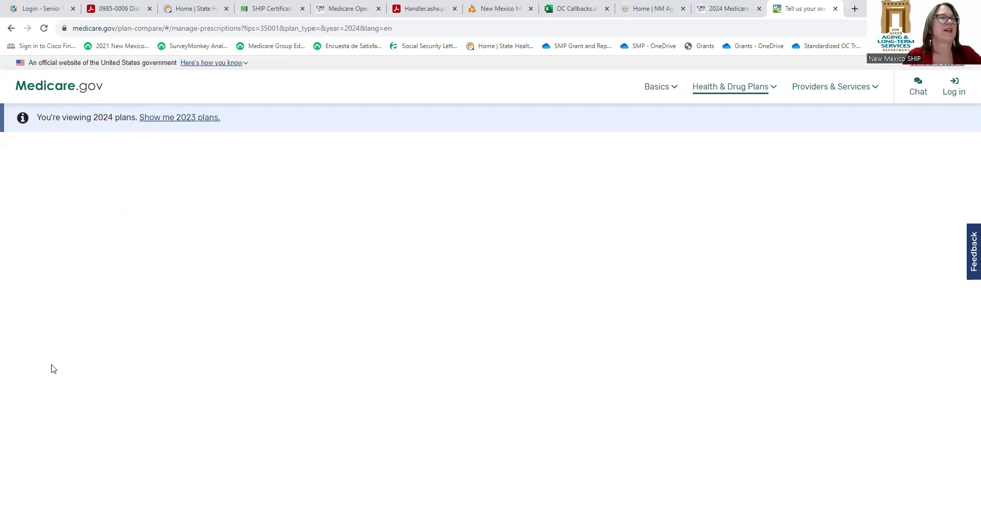
- Add Januvia 100mg tablet to the drug list with a quantity of 30 every month
{"action": "left_click", "coordinate": [43, 236]}
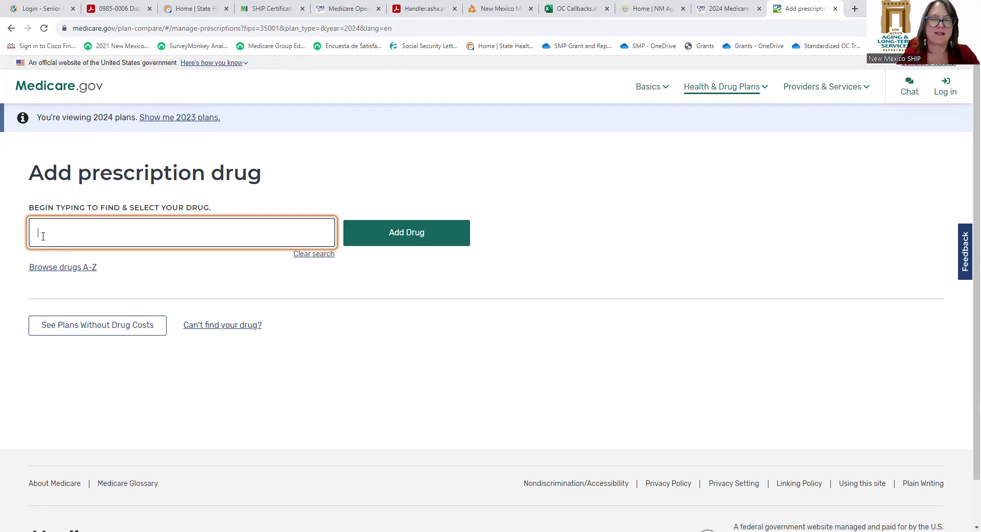
{"action": "type", "text": "jan"}
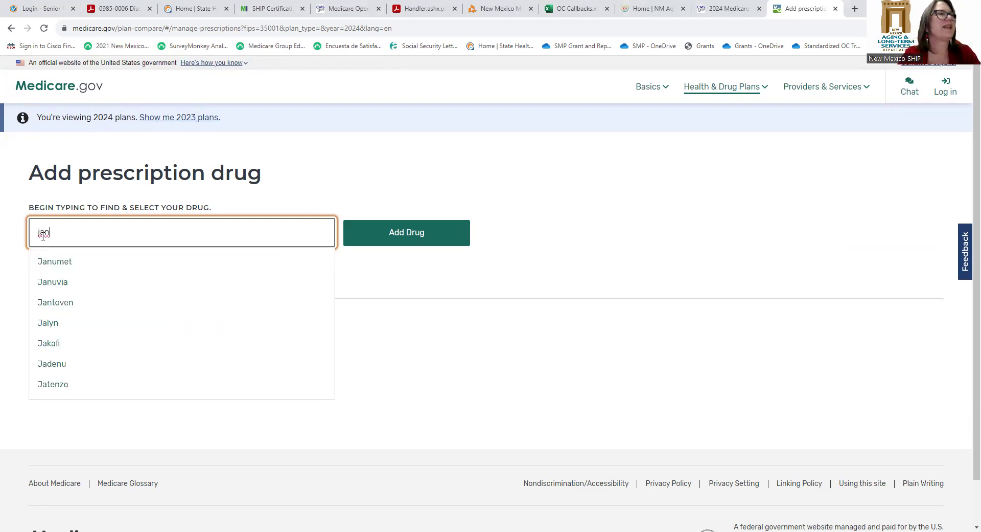
{"action": "left_click", "coordinate": [64, 282]}
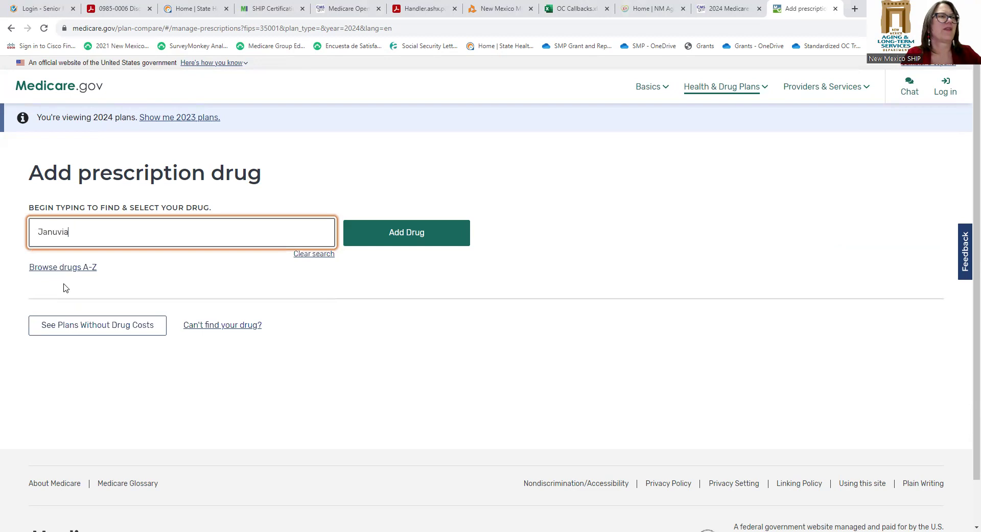
{"action": "left_click", "coordinate": [396, 233]}
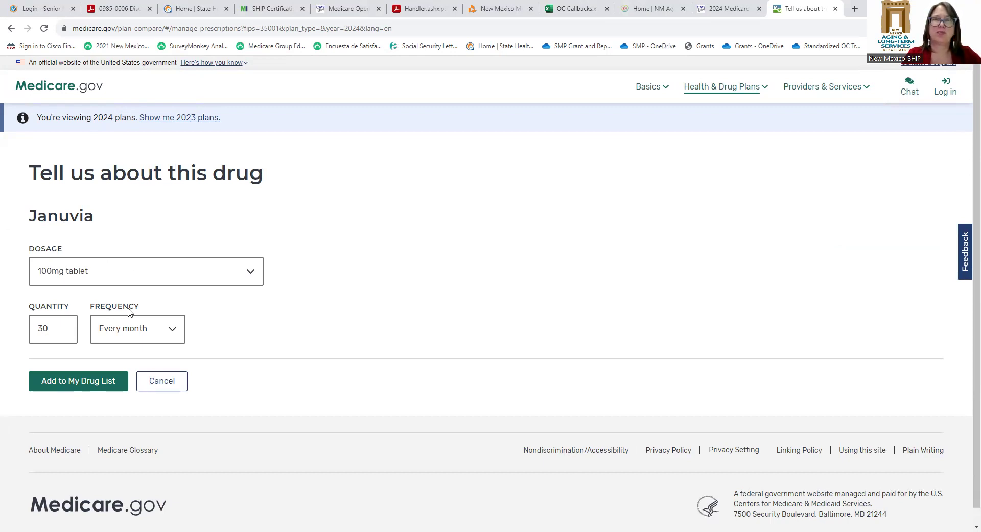
{"action": "left_click", "coordinate": [254, 274]}
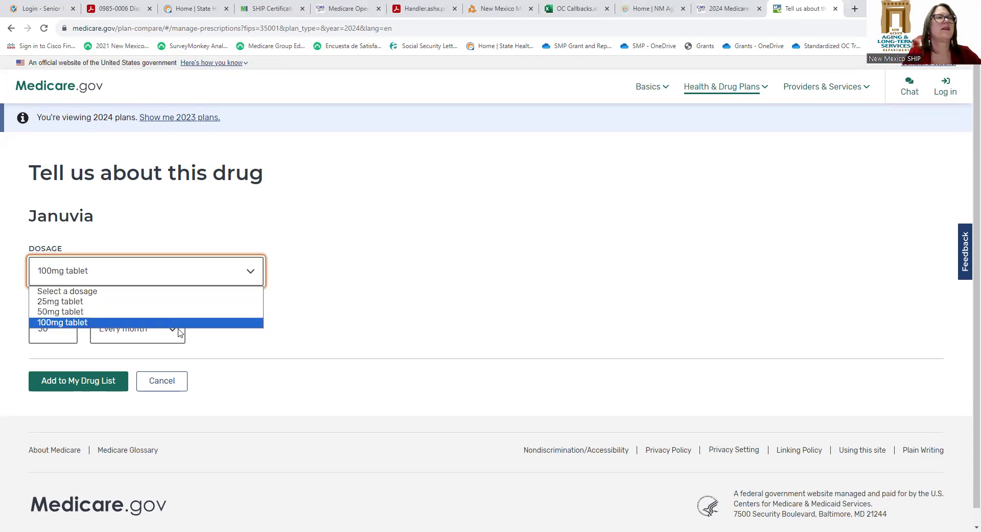
{"action": "left_click", "coordinate": [176, 322]}
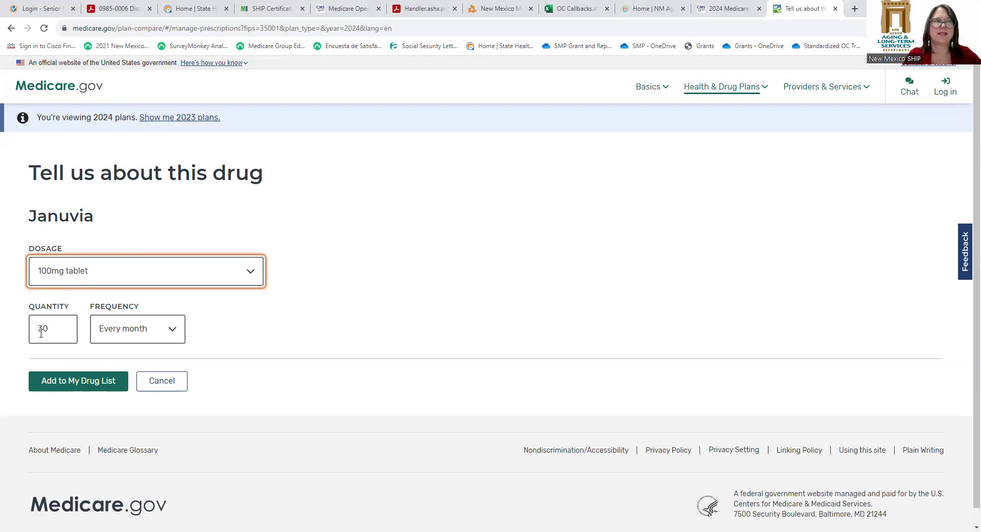
{"action": "left_click", "coordinate": [92, 383]}
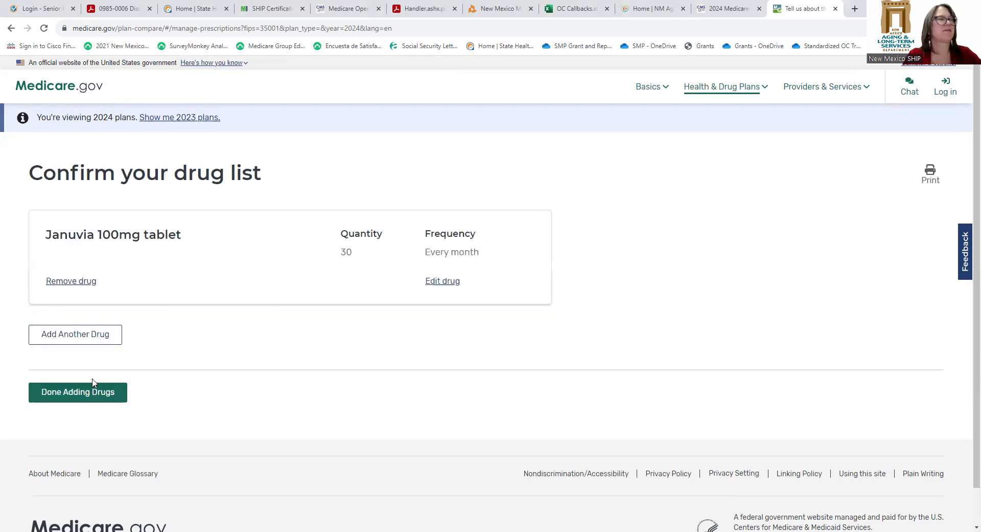
- Add metformin hydrochloride to the drug list as Metformin hcl er 500mg tablet extended release 24 hour, 120 every month
{"action": "left_click", "coordinate": [106, 331]}
{"action": "left_click", "coordinate": [100, 260]}
{"action": "type", "text": "metfor"}
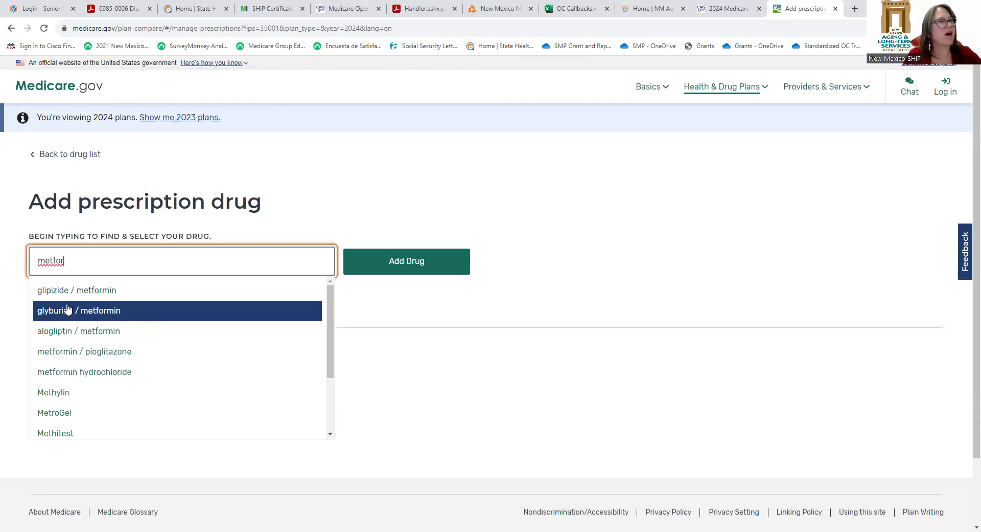
{"action": "left_click", "coordinate": [71, 375]}
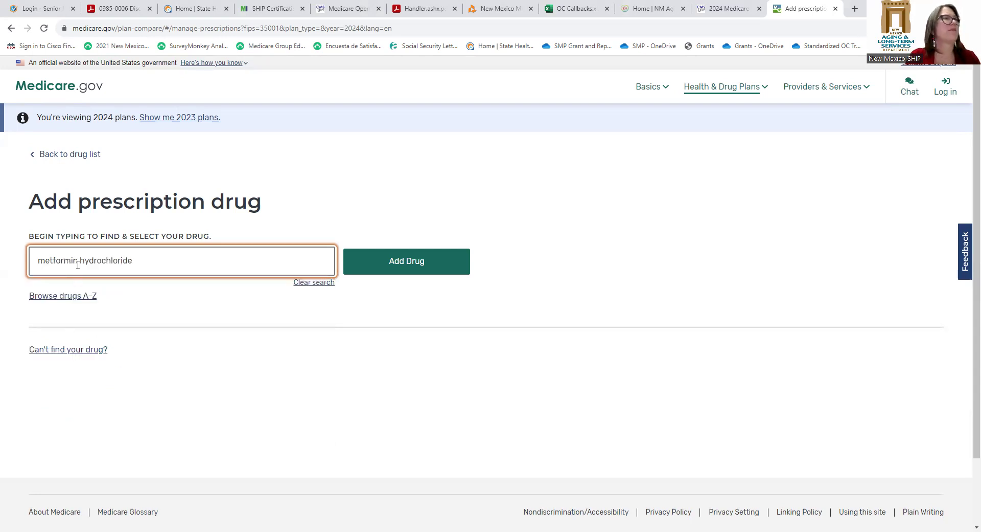
{"action": "left_click", "coordinate": [418, 262]}
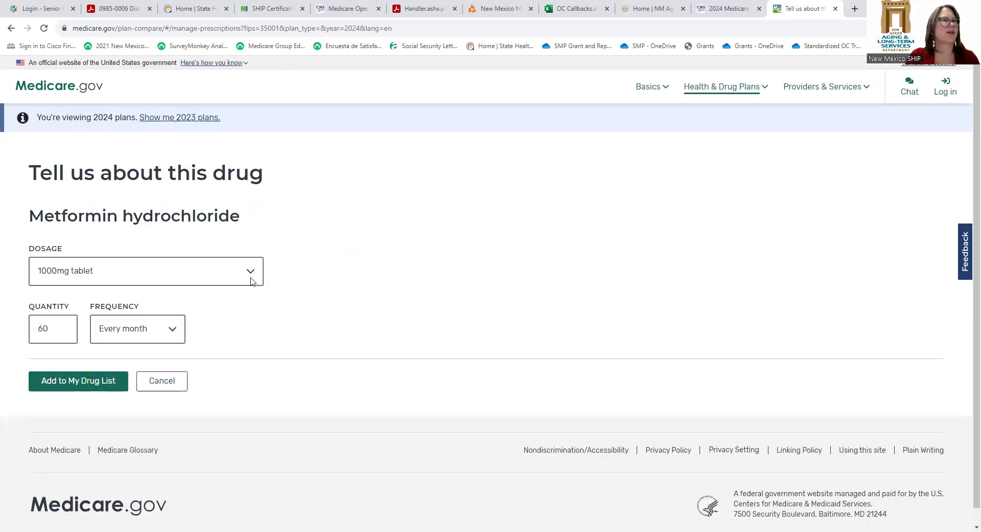
{"action": "left_click", "coordinate": [251, 282]}
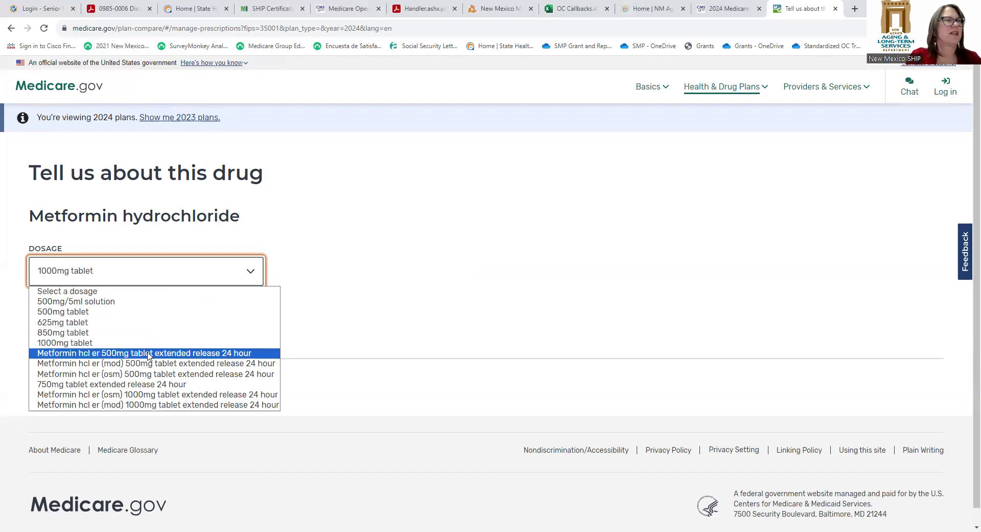
{"action": "left_click", "coordinate": [110, 354]}
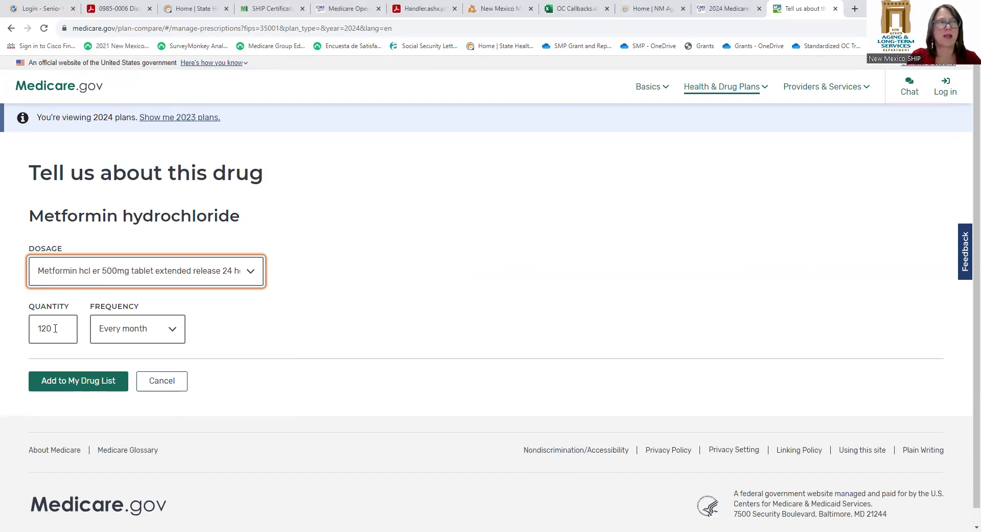
{"action": "left_click", "coordinate": [108, 389]}
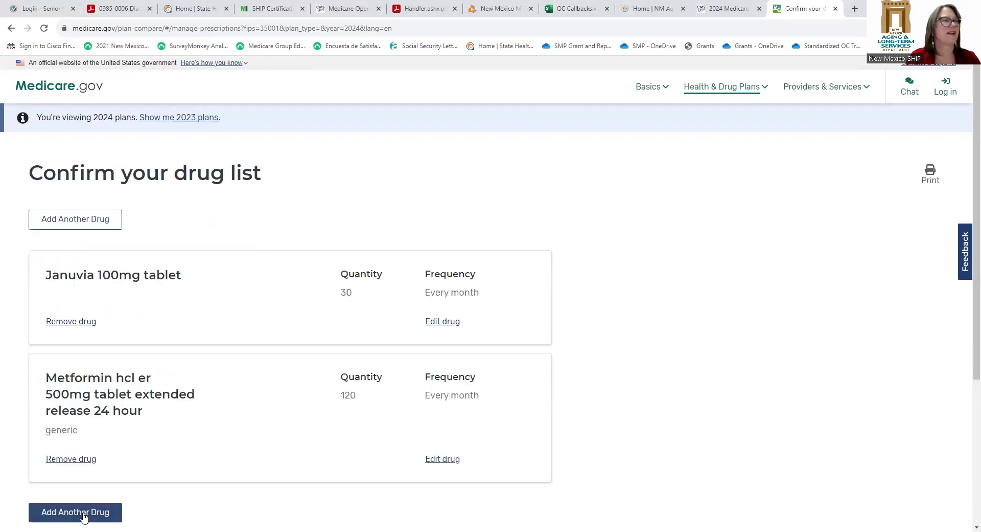
- Add metoprolol succinate to the drug list as 25mg tablet extended release 24 hour, 90 every month
{"action": "left_click", "coordinate": [85, 517]}
{"action": "left_click", "coordinate": [94, 261]}
{"action": "type", "text": "li"}
{"action": "key", "text": "BackSpace"}
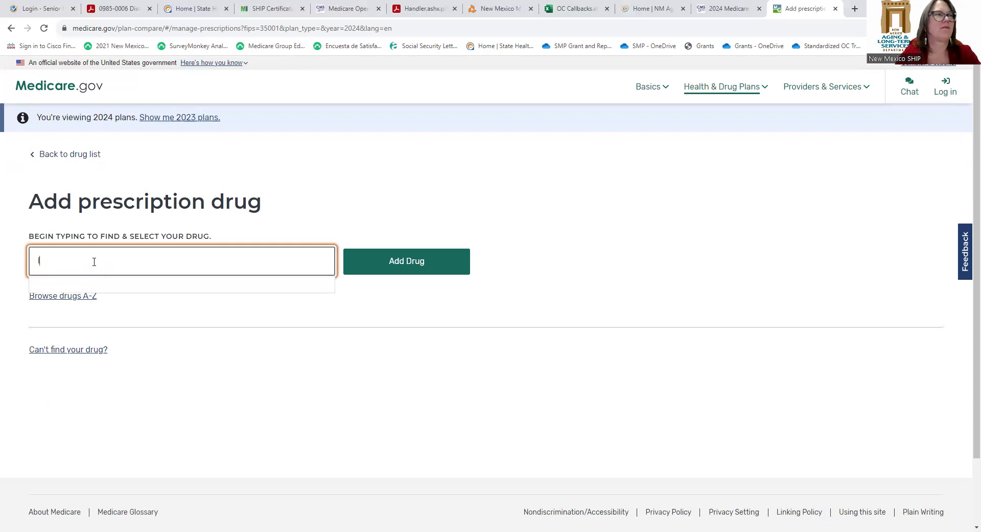
{"action": "type", "text": "met"}
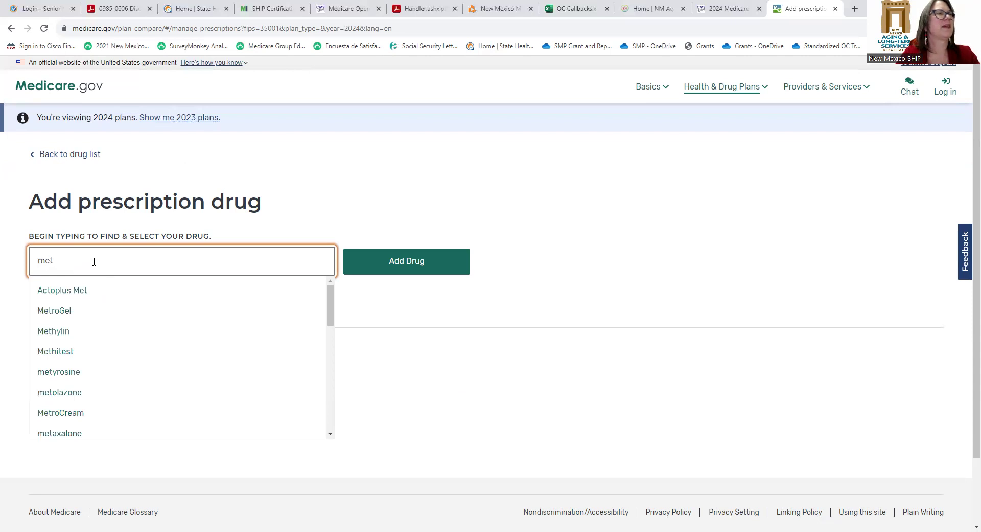
{"action": "type", "text": "op"}
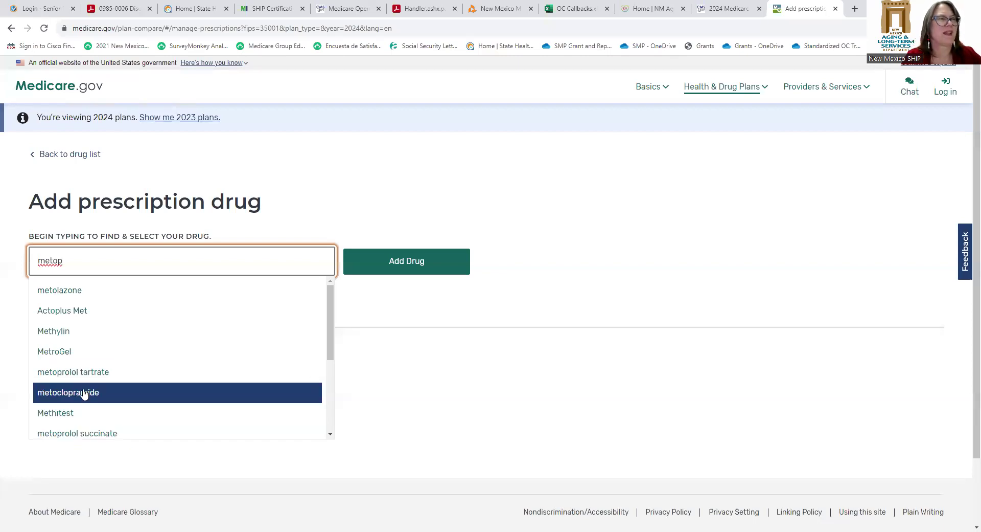
{"action": "left_click", "coordinate": [116, 434]}
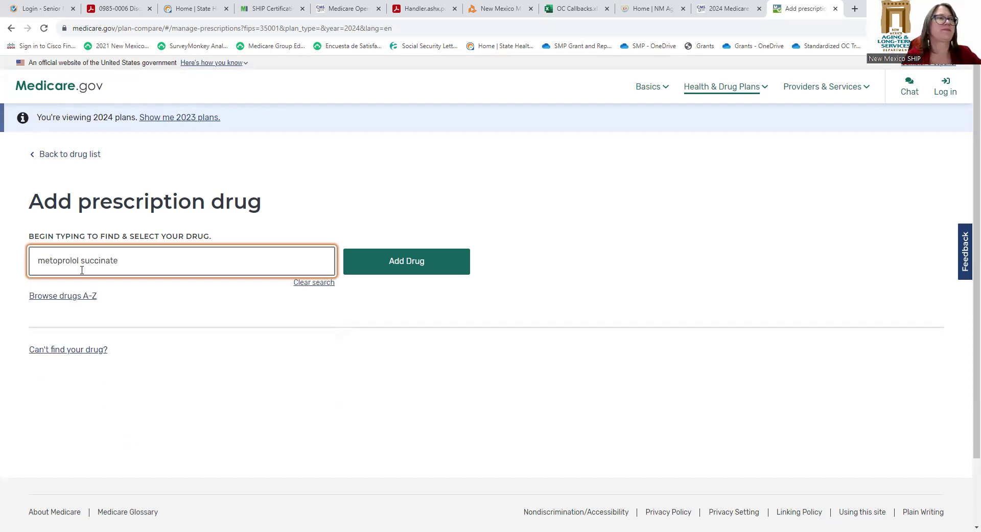
{"action": "left_click", "coordinate": [389, 257]}
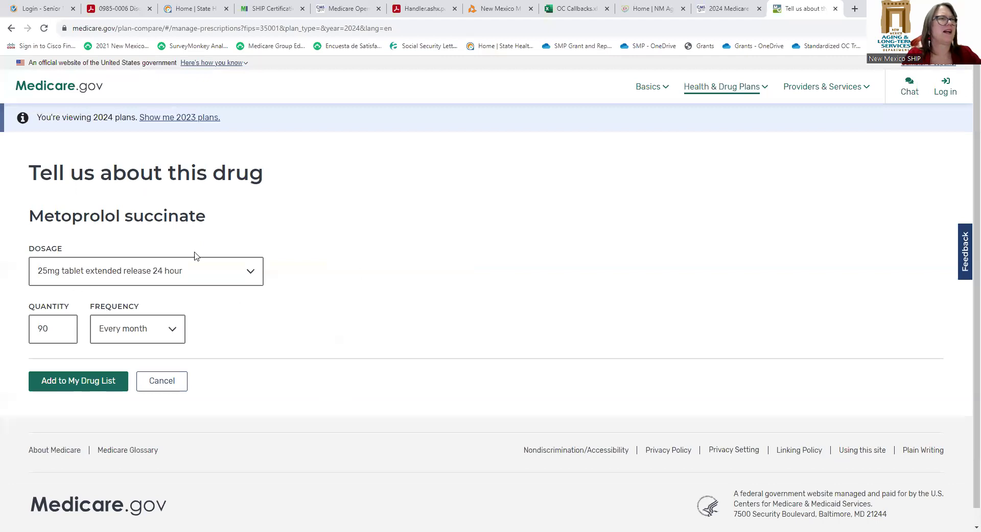
{"action": "left_click", "coordinate": [251, 271]}
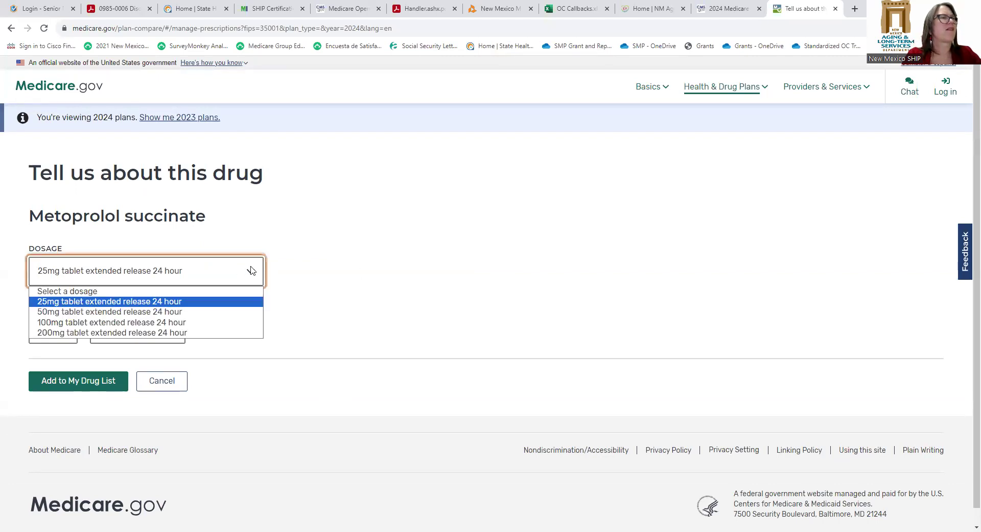
{"action": "left_click", "coordinate": [80, 387]}
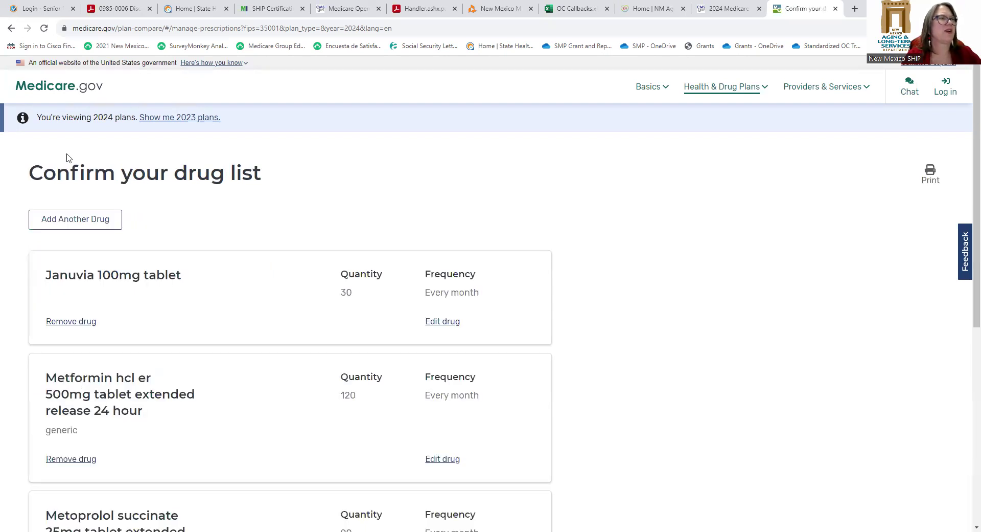
- Add atorvastatin to the drug list as a 10mg tablet, with a quantity of 30 every month
{"action": "left_click", "coordinate": [92, 220]}
{"action": "left_click", "coordinate": [113, 260]}
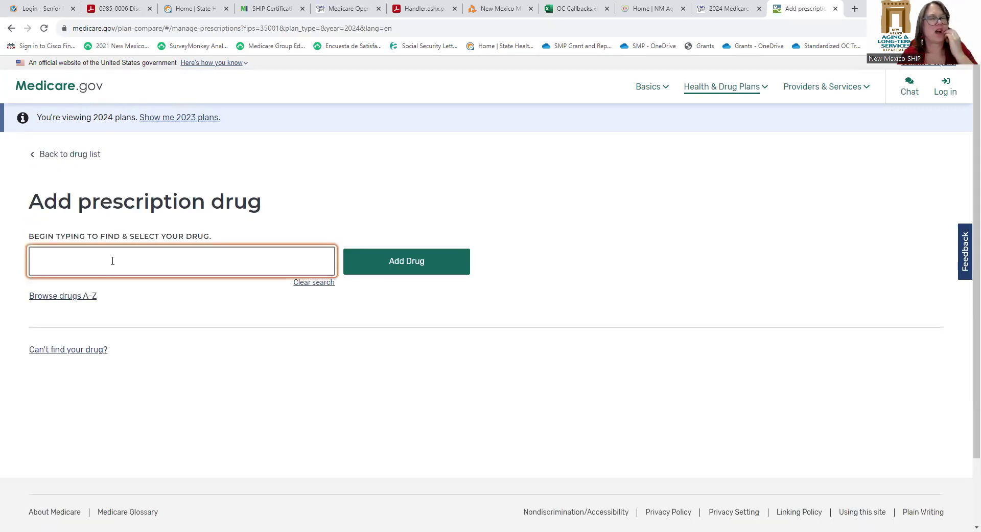
{"action": "type", "text": "at"}
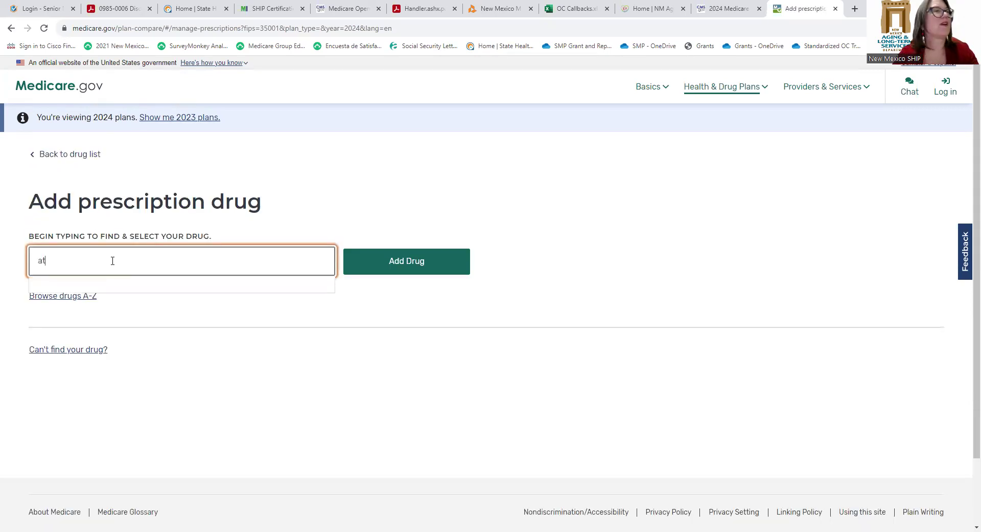
{"action": "type", "text": "or"}
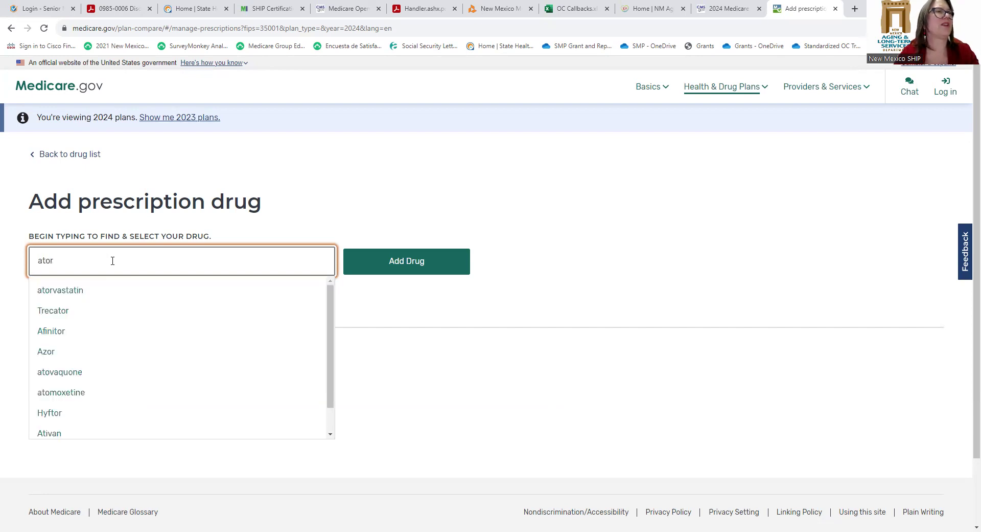
{"action": "left_click", "coordinate": [72, 290]}
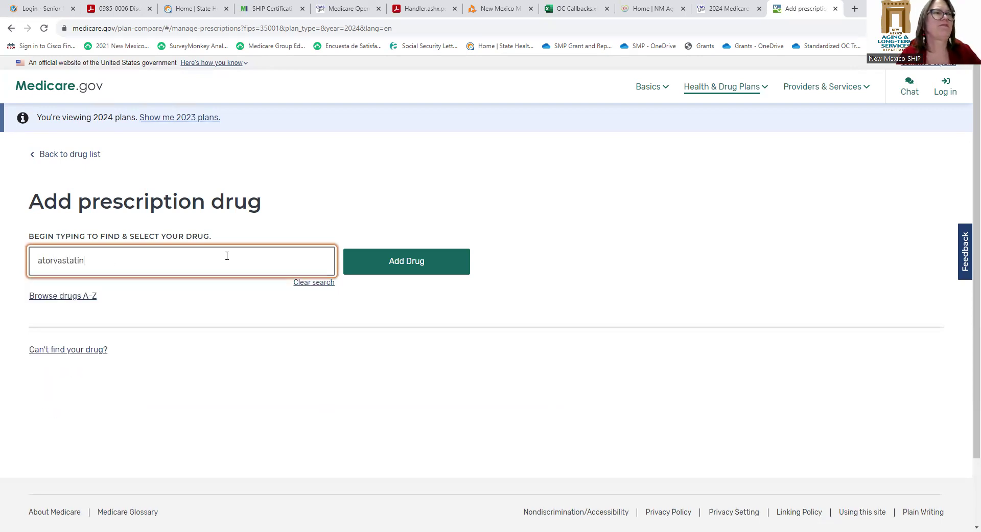
{"action": "left_click", "coordinate": [410, 262]}
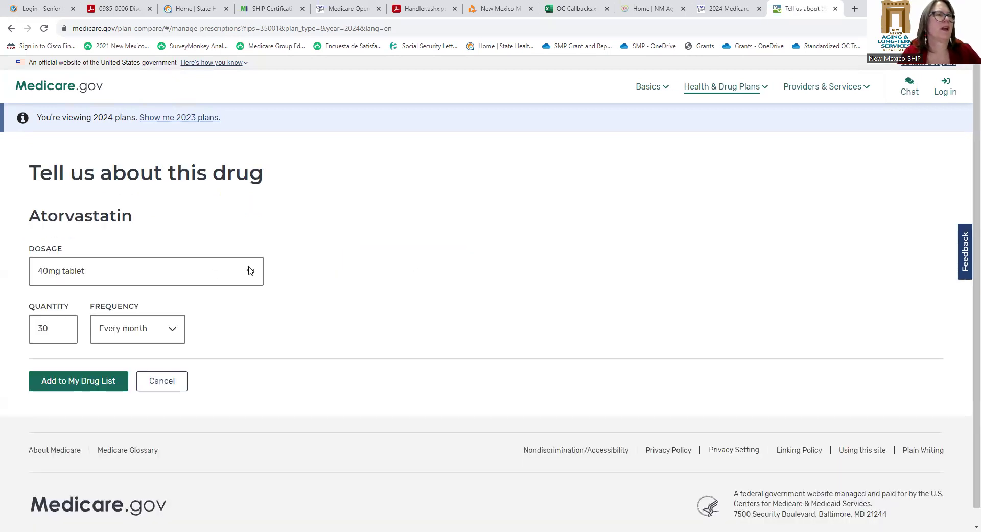
{"action": "left_click", "coordinate": [250, 271]}
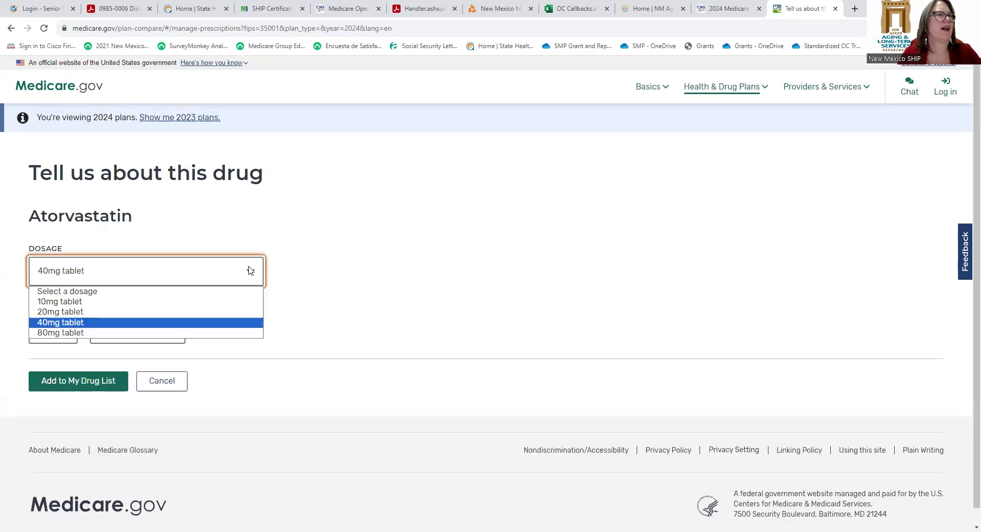
{"action": "left_click", "coordinate": [178, 305]}
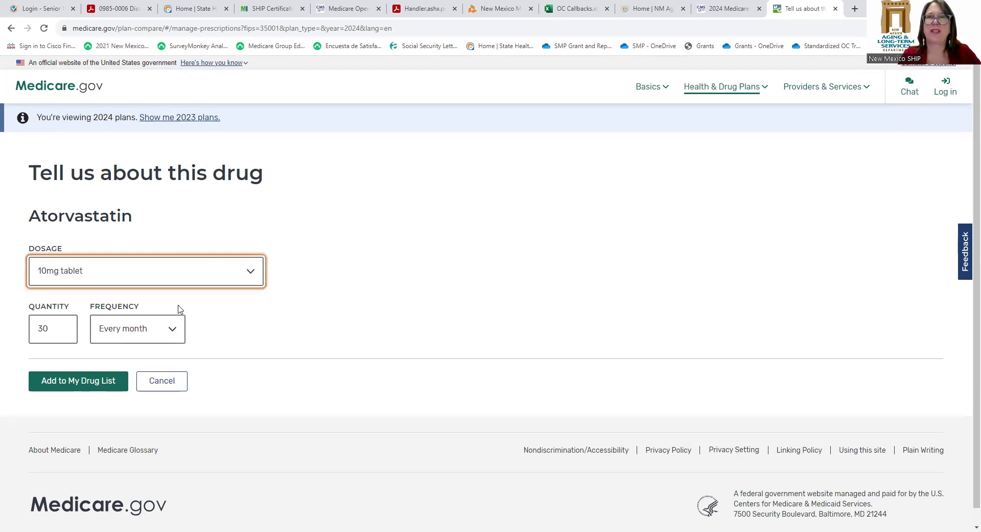
{"action": "left_click", "coordinate": [78, 383]}
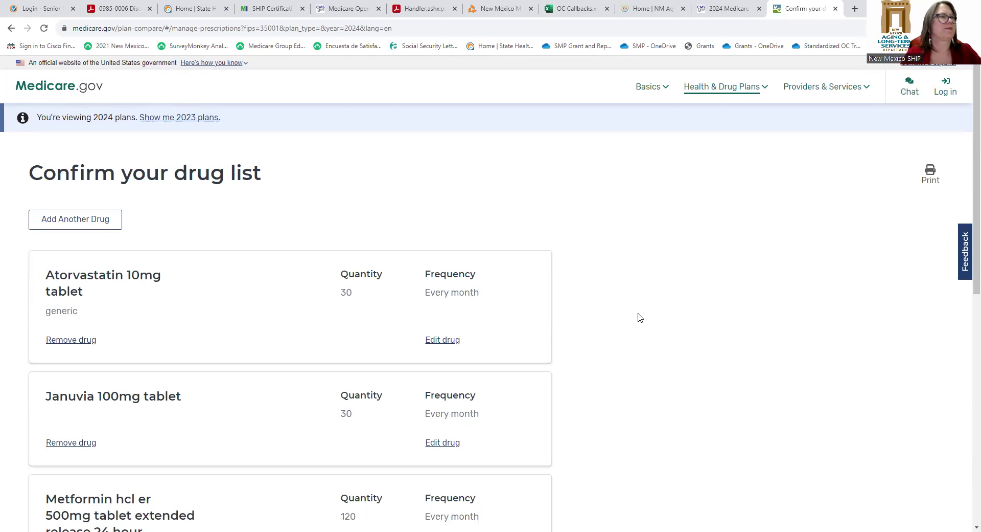
- Review the drug list and finish adding drugs to continue to pharmacy selection
{"action": "scroll", "coordinate": [639, 317], "scroll_direction": "down", "scroll_amount": 5}
{"action": "scroll", "coordinate": [638, 317], "scroll_direction": "down", "scroll_amount": 3}
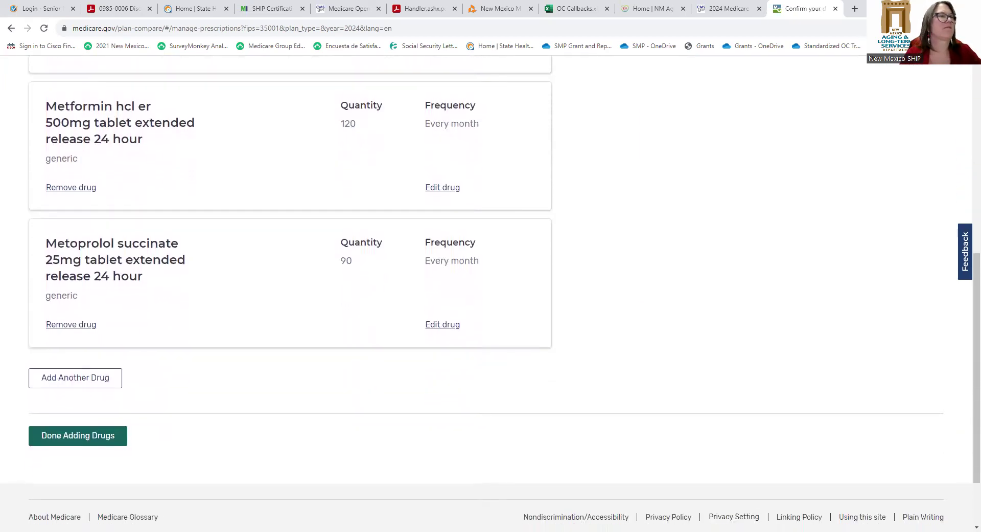
{"action": "left_click", "coordinate": [67, 438]}
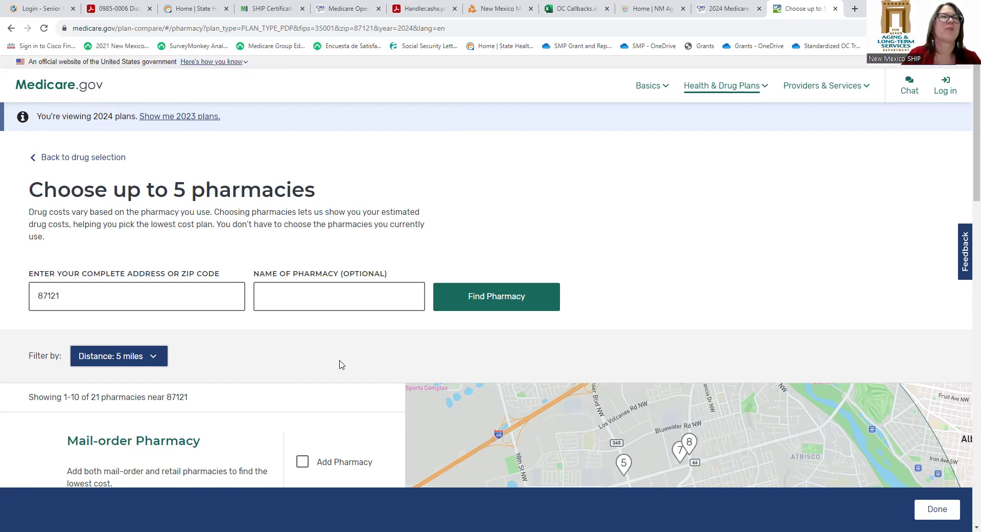
- Add Mail-order Pharmacy, Walgreens #7442 and Walmart Pharmacy 10-3385 to the selected pharmacies
{"action": "scroll", "coordinate": [391, 371], "scroll_direction": "down", "scroll_amount": 1}
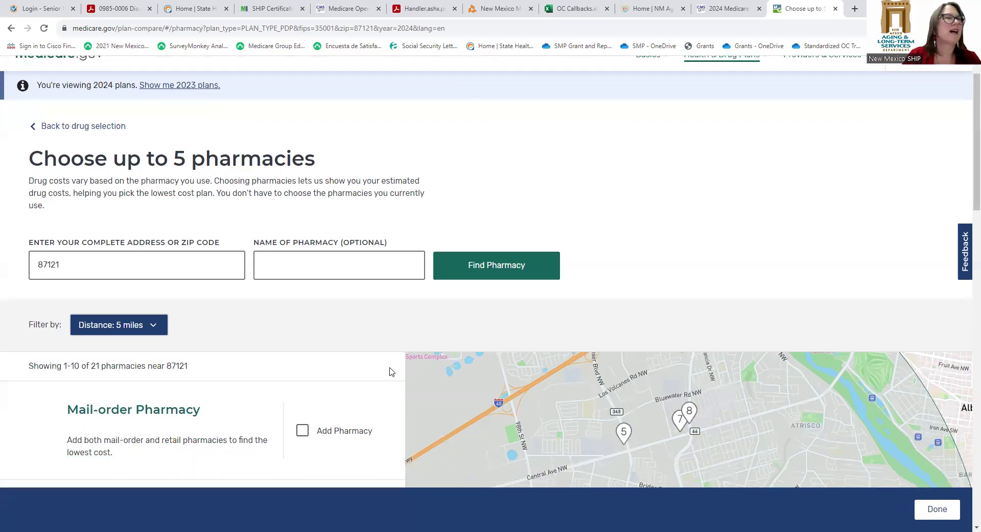
{"action": "scroll", "coordinate": [390, 371], "scroll_direction": "down", "scroll_amount": 5}
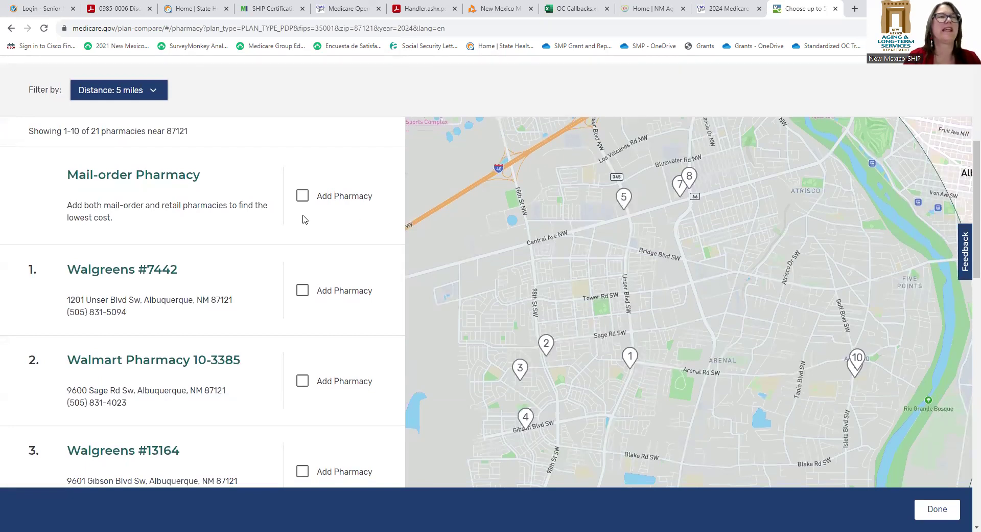
{"action": "left_click", "coordinate": [302, 196]}
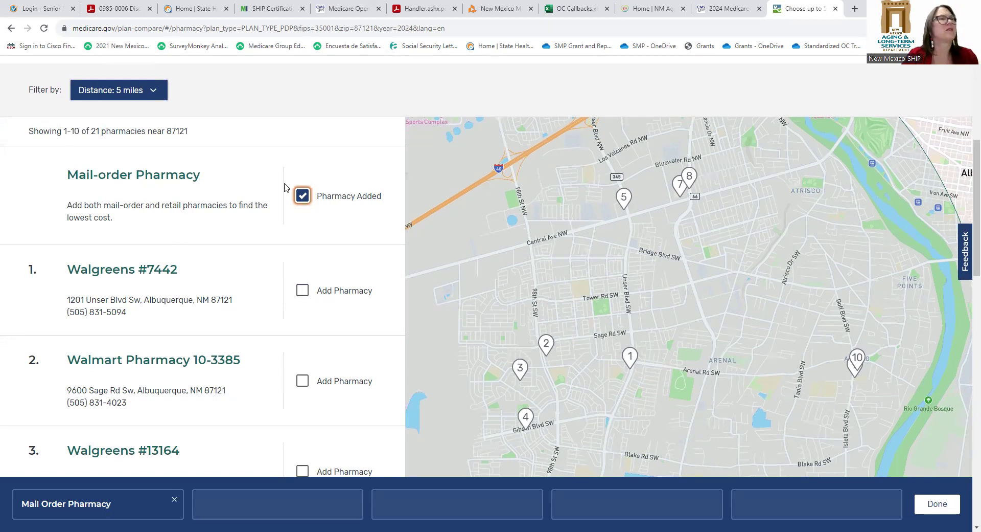
{"action": "scroll", "coordinate": [402, 357], "scroll_direction": "down", "scroll_amount": 2}
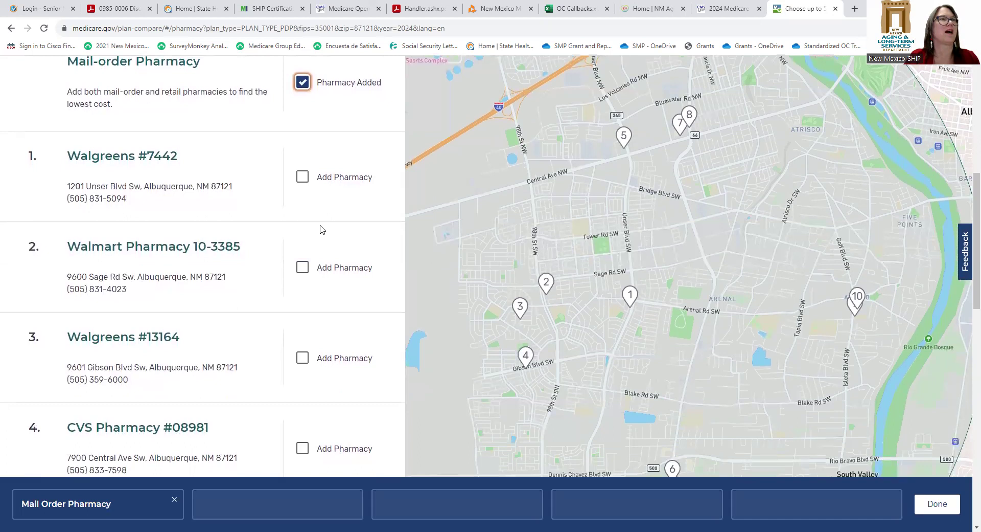
{"action": "left_click", "coordinate": [303, 177]}
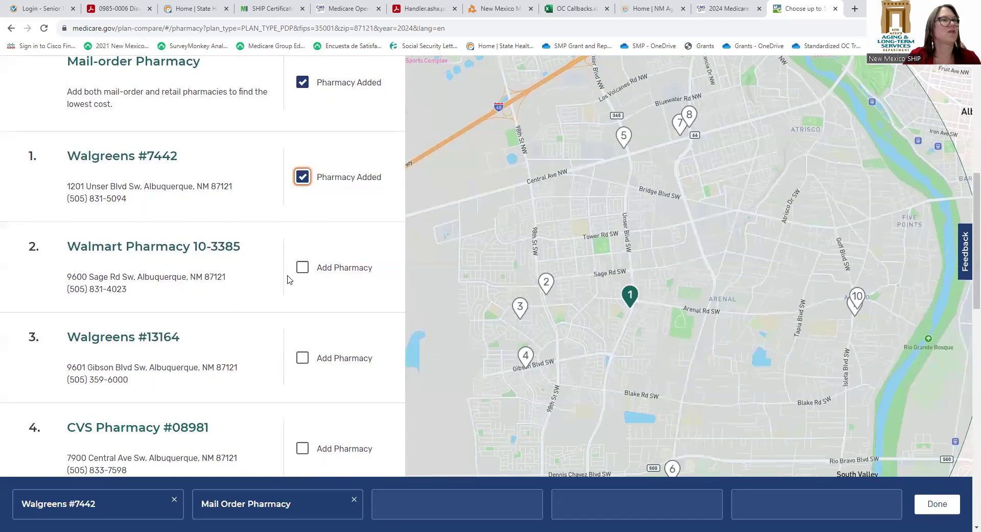
{"action": "left_click", "coordinate": [302, 267]}
- Add Smiths Pharmacy #498 and CVS Pharmacy #08981 to the selection, and continue to the drug plan results
{"action": "scroll", "coordinate": [356, 346], "scroll_direction": "down", "scroll_amount": 7}
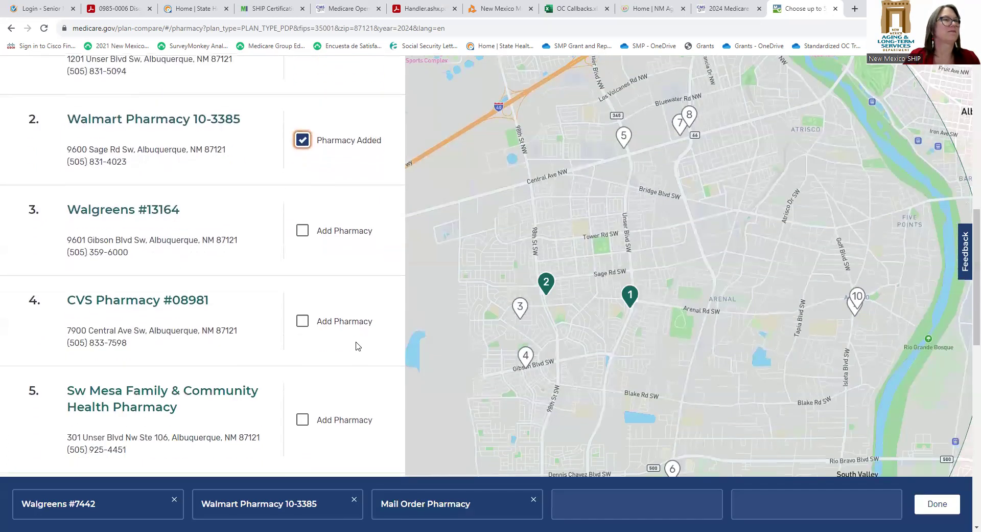
{"action": "scroll", "coordinate": [356, 346], "scroll_direction": "down", "scroll_amount": 1}
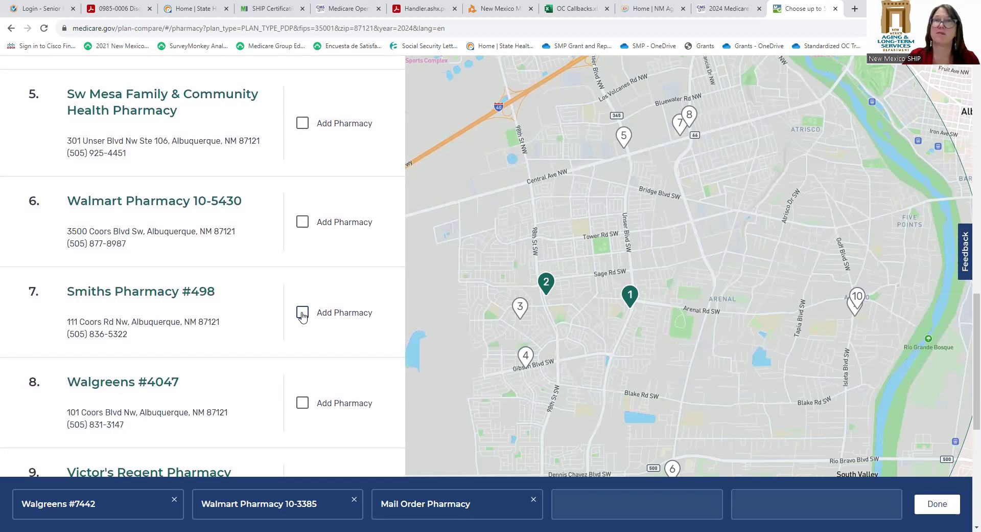
{"action": "left_click", "coordinate": [302, 314]}
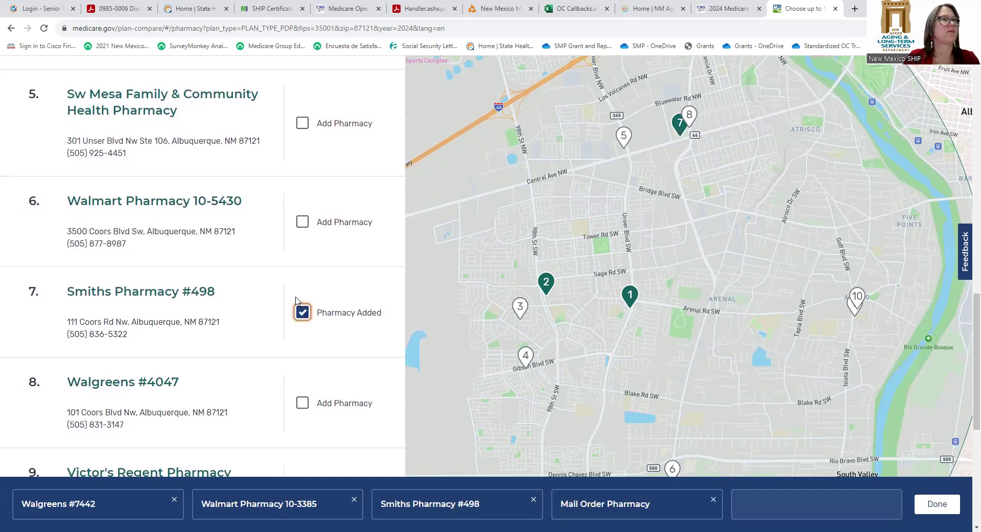
{"action": "scroll", "coordinate": [371, 266], "scroll_direction": "up", "scroll_amount": 2}
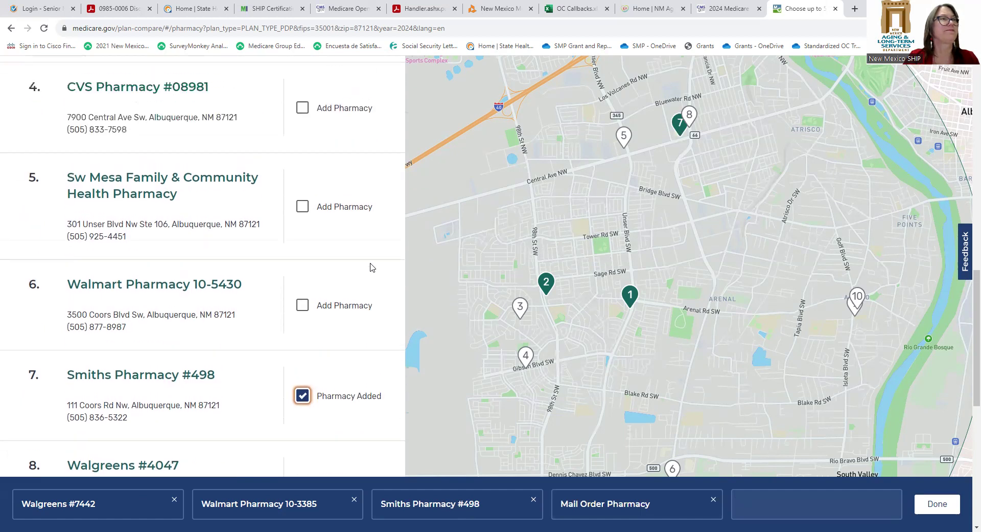
{"action": "left_click", "coordinate": [305, 115]}
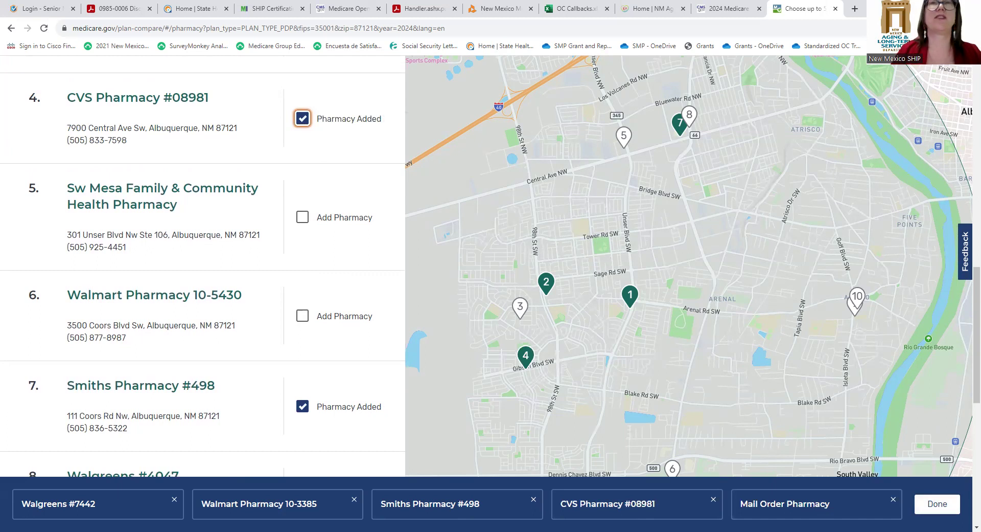
{"action": "left_click", "coordinate": [943, 510]}
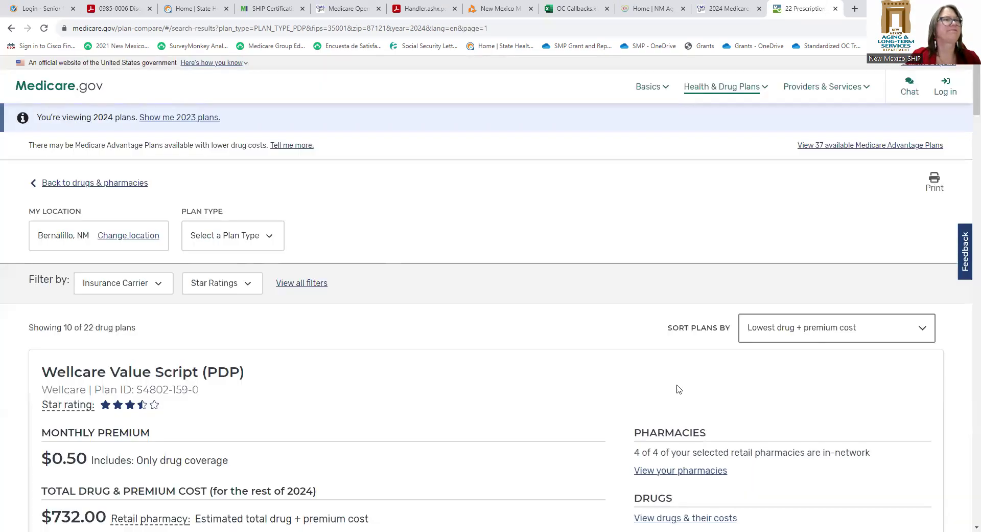
- Look over the plan type and insurance carrier filter options for the drug plan results without applying any
{"action": "scroll", "coordinate": [410, 235], "scroll_direction": "down", "scroll_amount": 1}
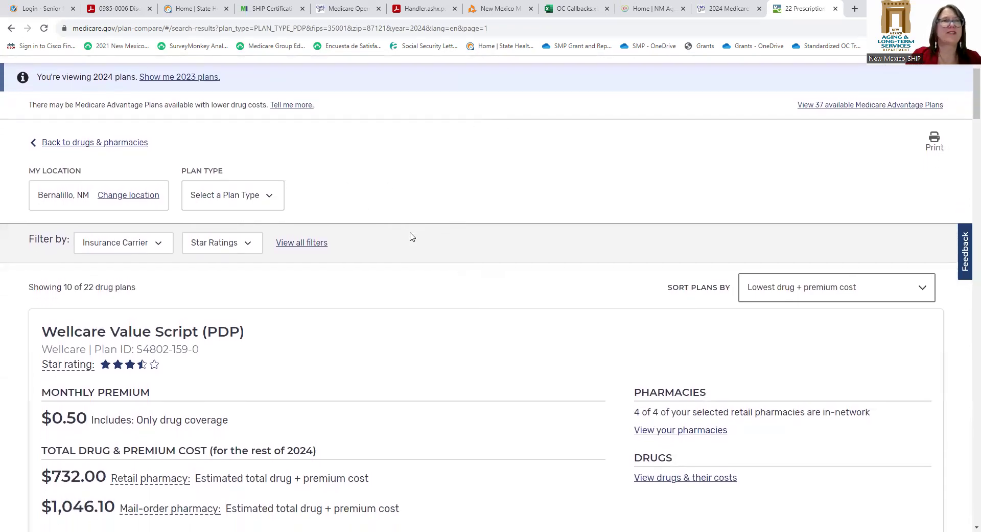
{"action": "scroll", "coordinate": [412, 236], "scroll_direction": "down", "scroll_amount": 1}
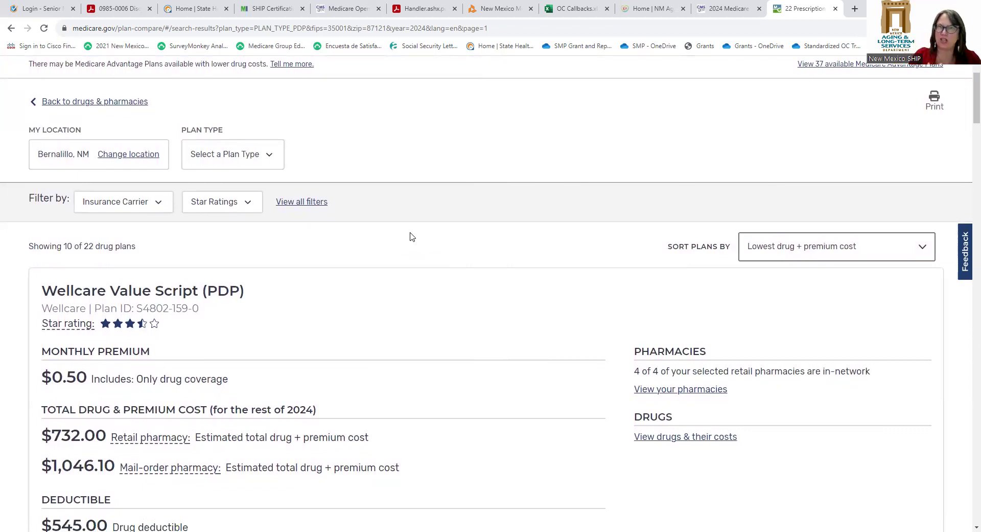
{"action": "left_click", "coordinate": [268, 160]}
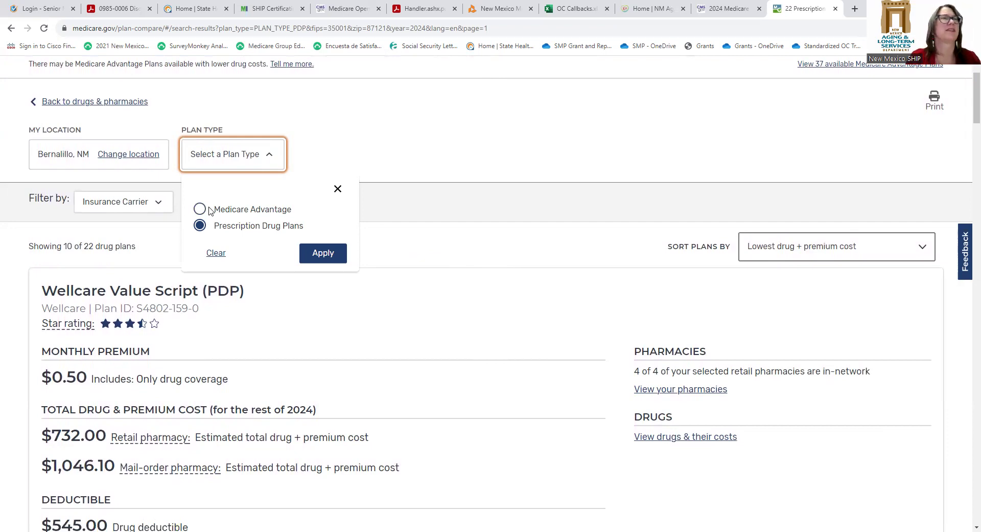
{"action": "left_click", "coordinate": [338, 189]}
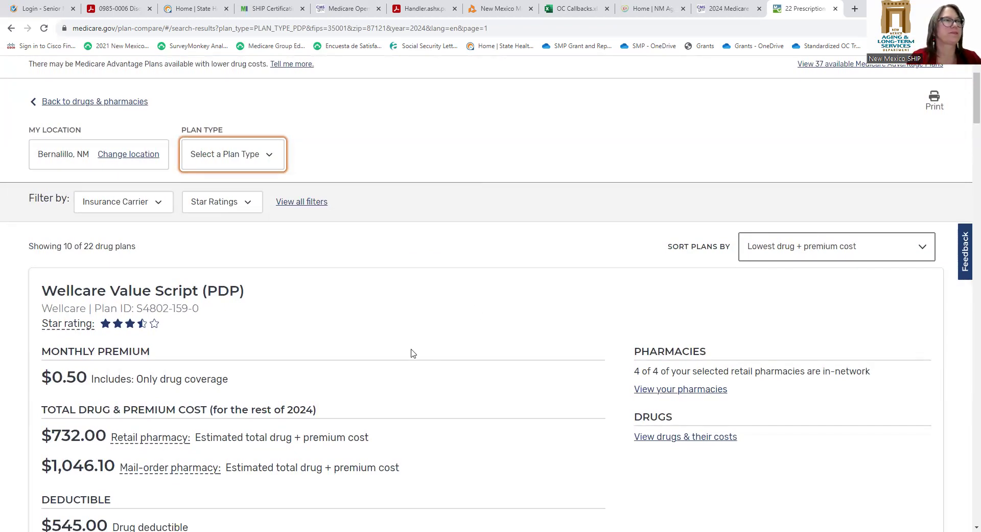
{"action": "left_click", "coordinate": [161, 203]}
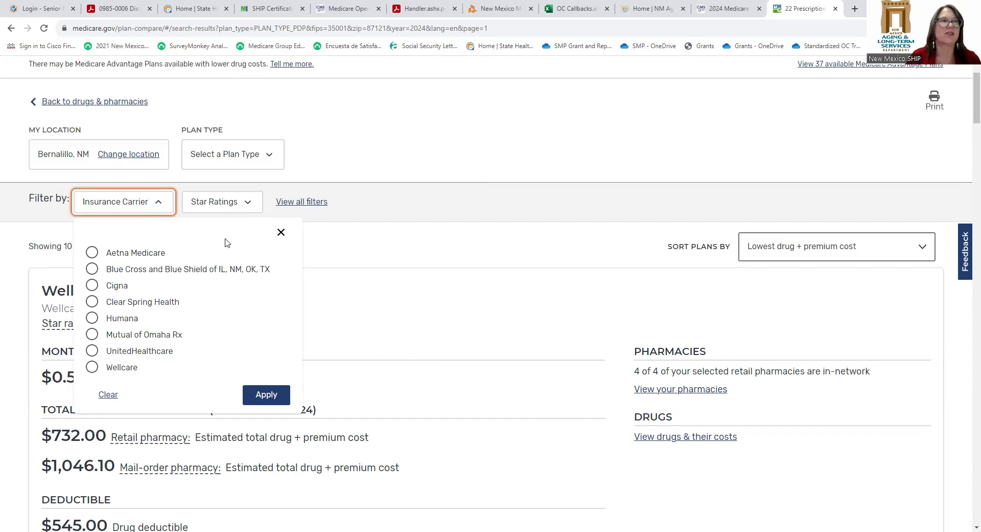
{"action": "left_click", "coordinate": [282, 233]}
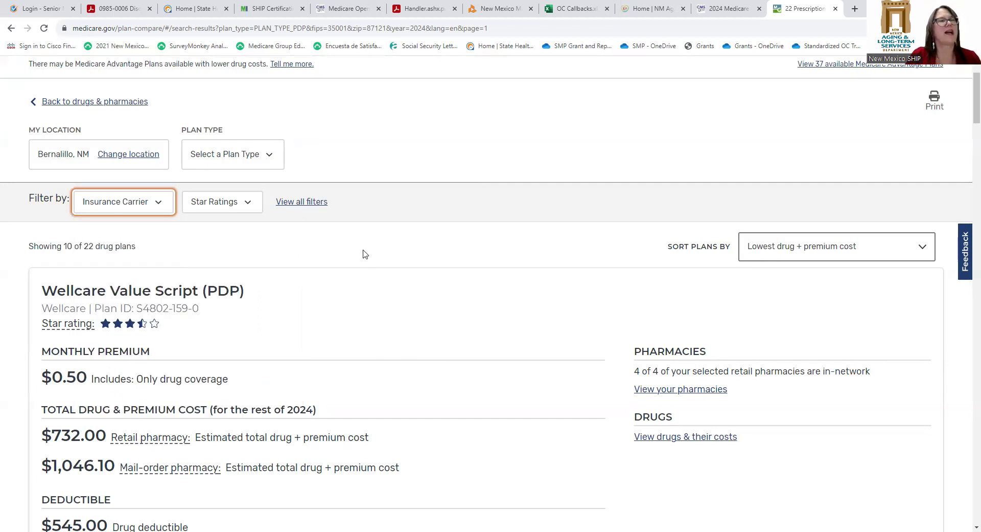
- Examine the Wellcare Value Script (PDP) listing's premium, retail and mail-order costs, deductible and pharmacy network information
{"action": "scroll", "coordinate": [450, 343], "scroll_direction": "down", "scroll_amount": 2}
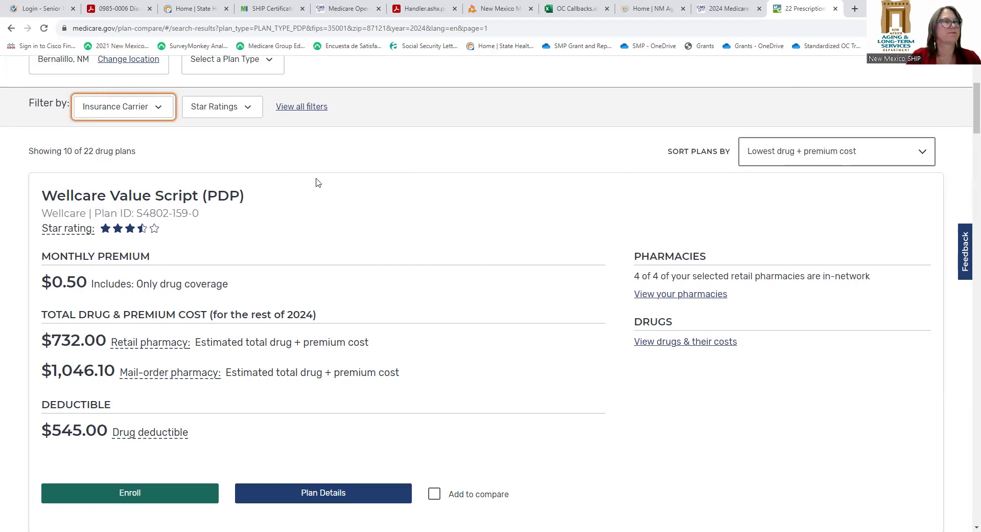
{"action": "scroll", "coordinate": [358, 235], "scroll_direction": "down", "scroll_amount": 1}
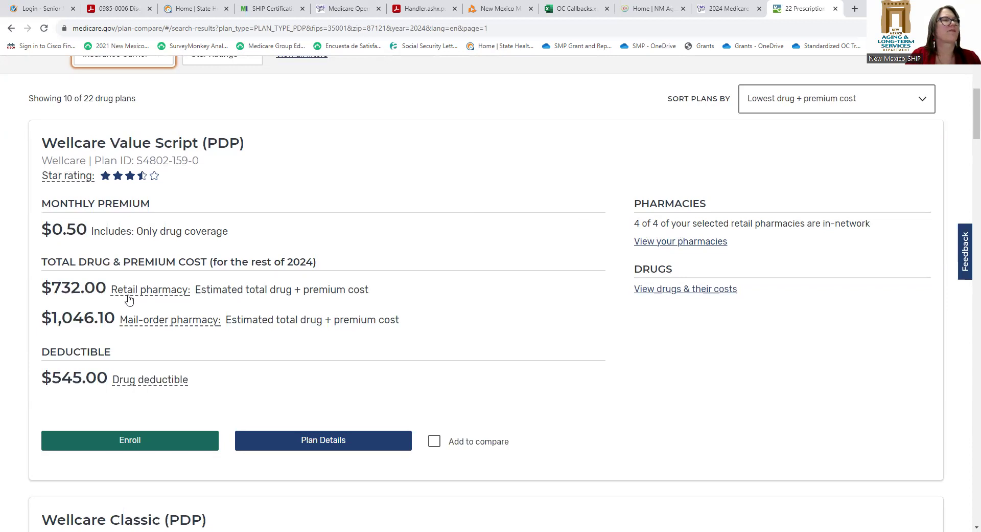
{"action": "scroll", "coordinate": [561, 352], "scroll_direction": "down", "scroll_amount": 1}
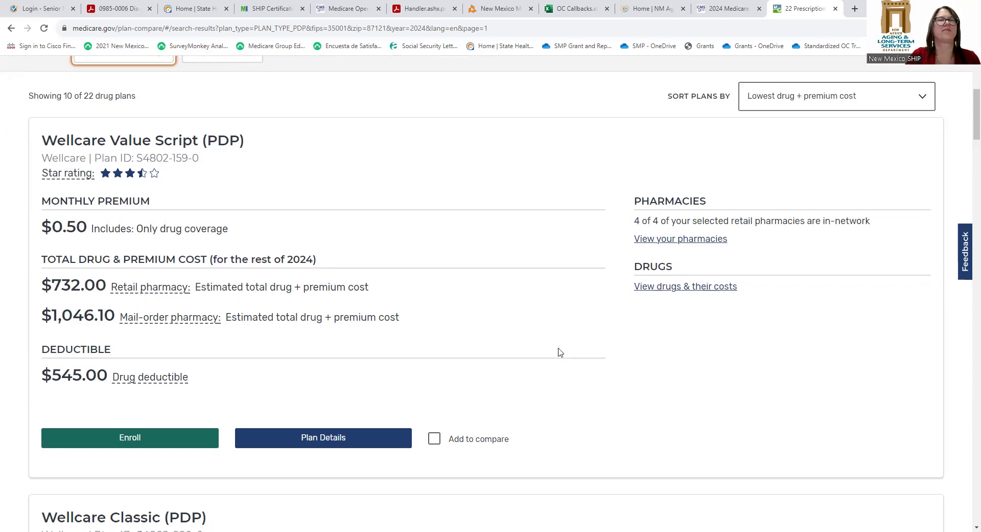
{"action": "scroll", "coordinate": [561, 352], "scroll_direction": "up", "scroll_amount": 1}
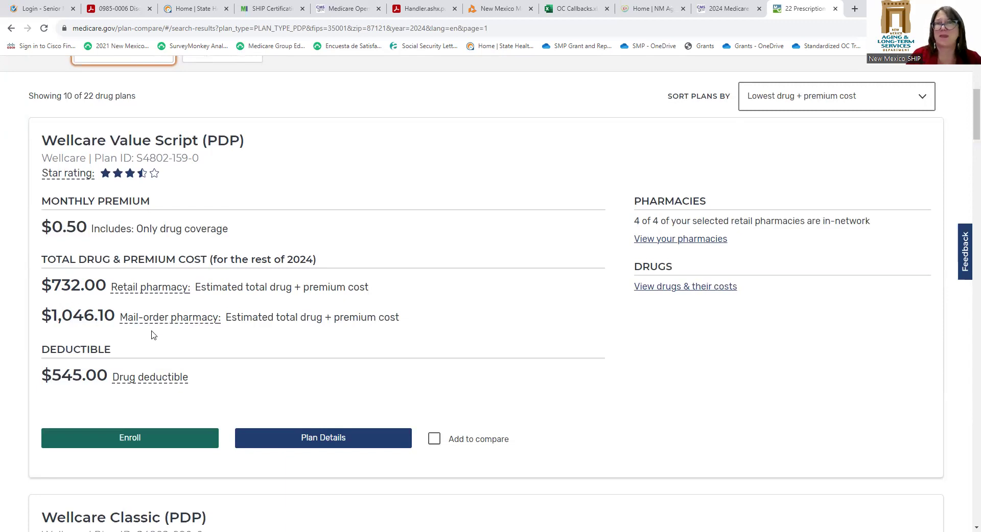
- Open the plan details for Wellcare Value Script (PDP) and review the costs and overview of premium and deductible
{"action": "left_click", "coordinate": [338, 439]}
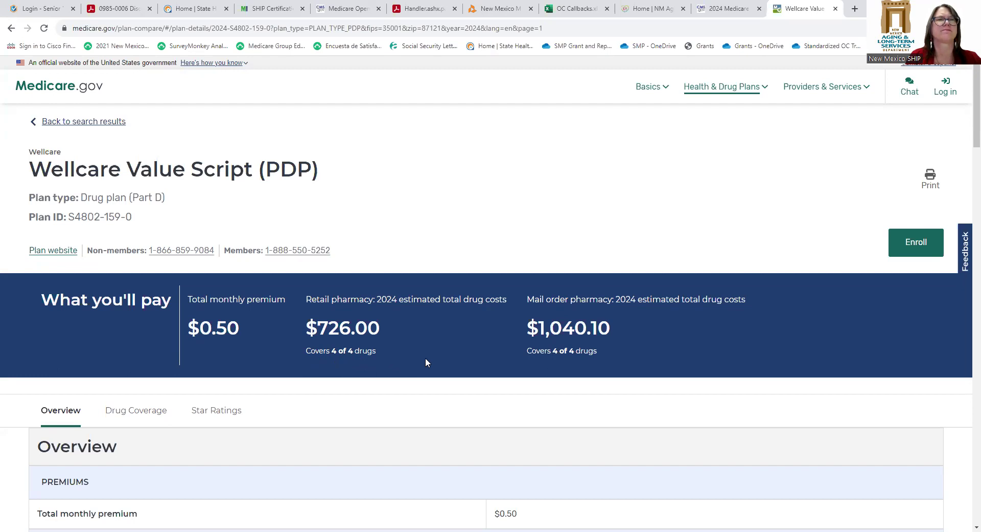
{"action": "scroll", "coordinate": [403, 357], "scroll_direction": "down", "scroll_amount": 2}
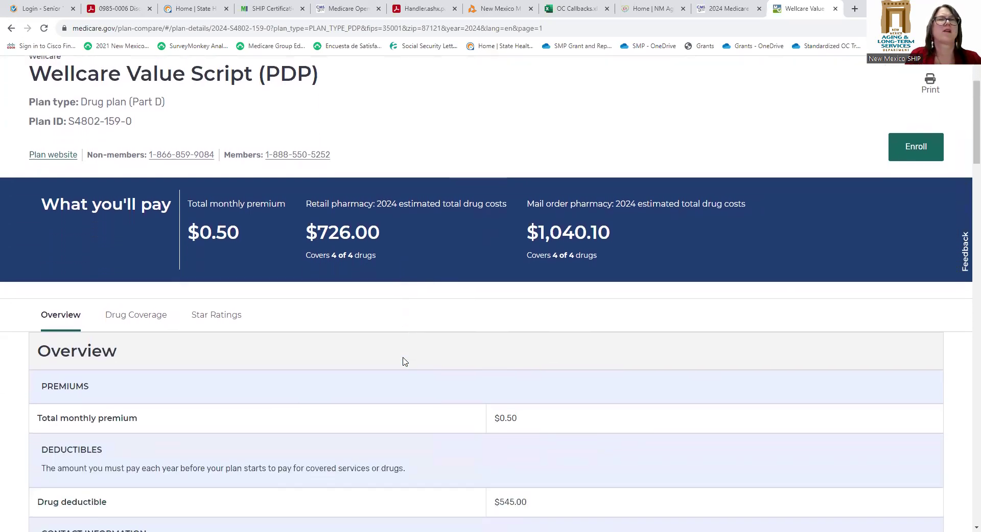
{"action": "scroll", "coordinate": [405, 361], "scroll_direction": "down", "scroll_amount": 2}
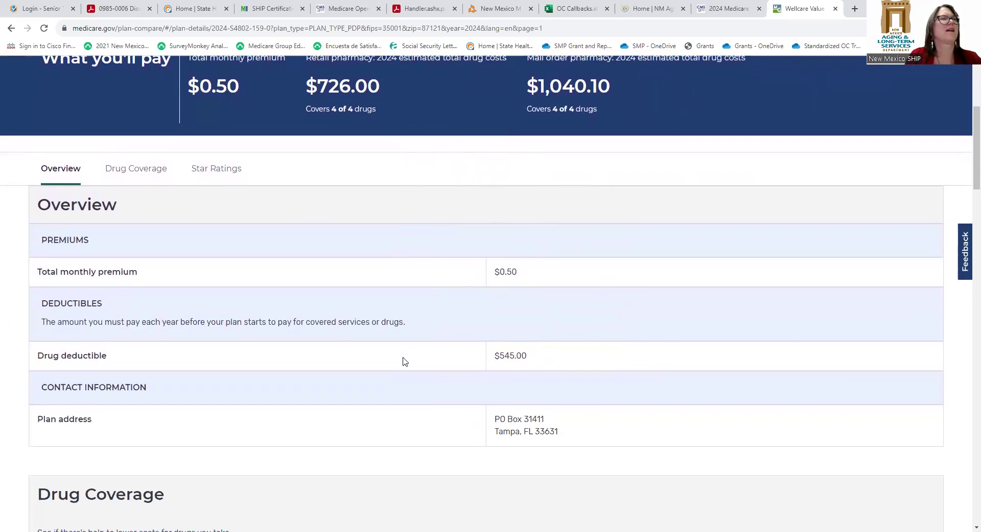
{"action": "scroll", "coordinate": [405, 361], "scroll_direction": "down", "scroll_amount": 1}
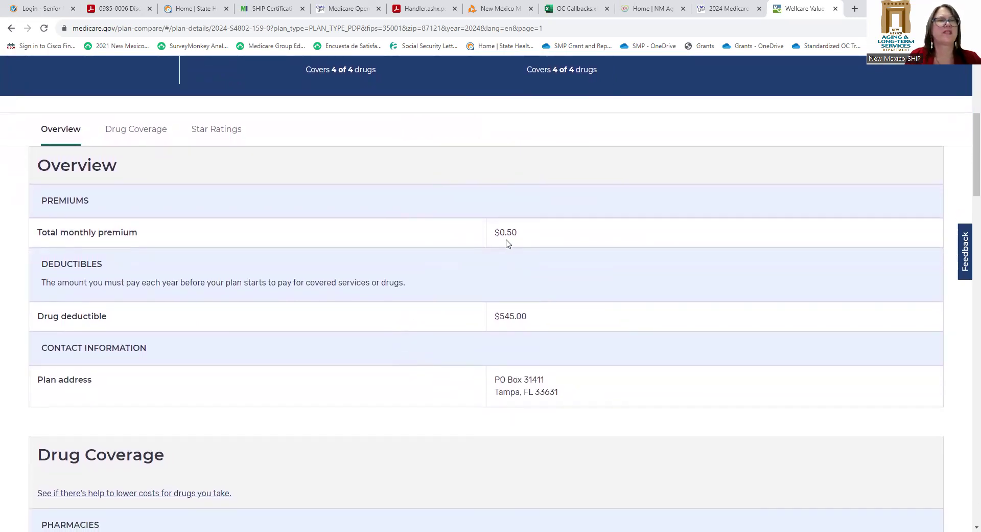
- Open the information on help to lower drug costs from the Drug Coverage section, read about Extra Help, and close that page
{"action": "scroll", "coordinate": [409, 333], "scroll_direction": "down", "scroll_amount": 2}
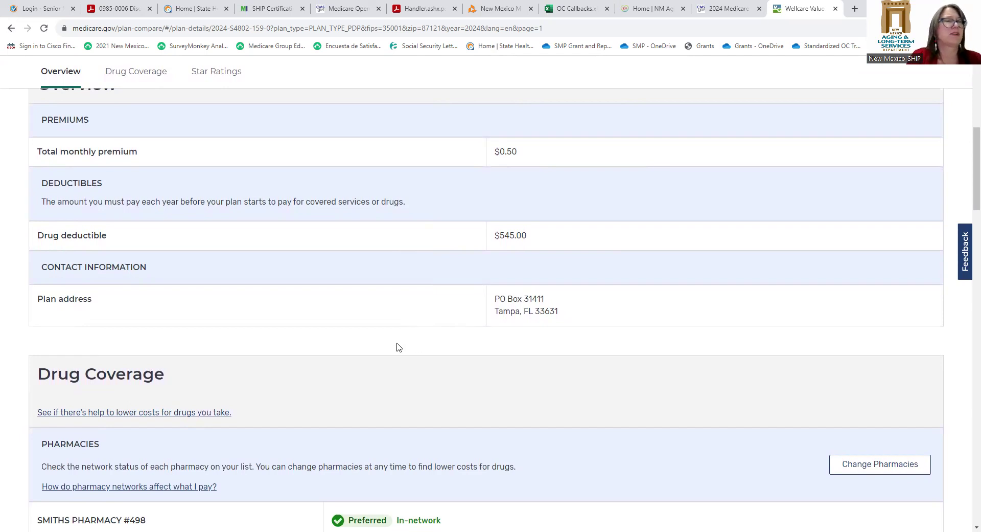
{"action": "scroll", "coordinate": [375, 358], "scroll_direction": "down", "scroll_amount": 5}
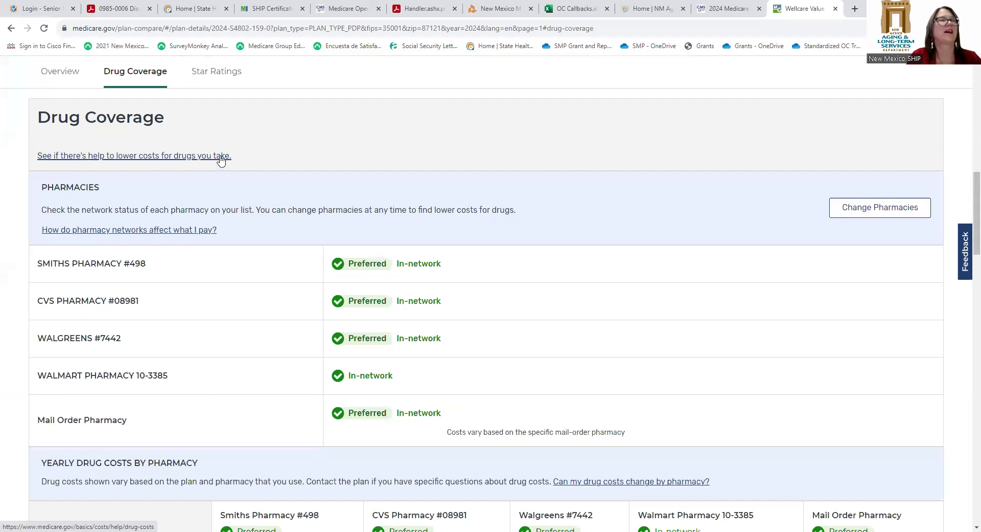
{"action": "left_click", "coordinate": [148, 162]}
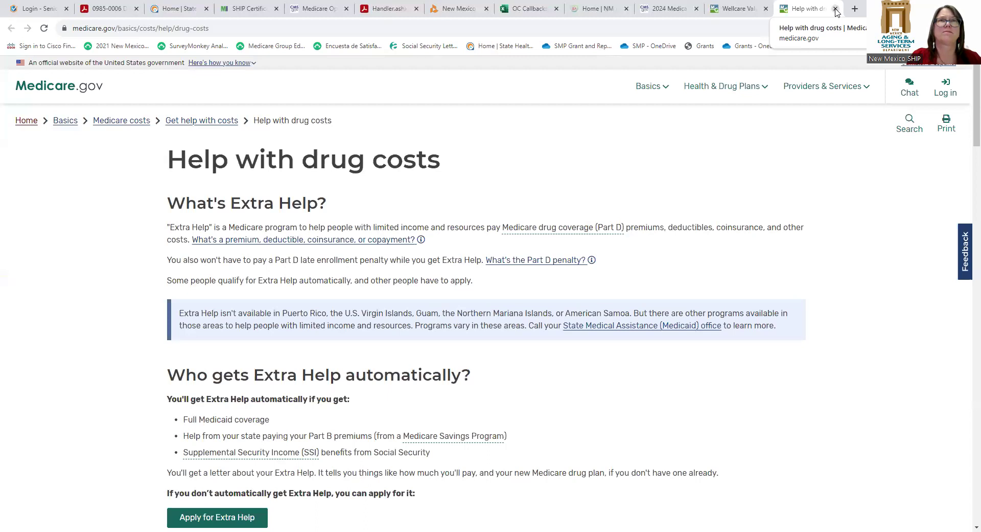
{"action": "left_click", "coordinate": [836, 9]}
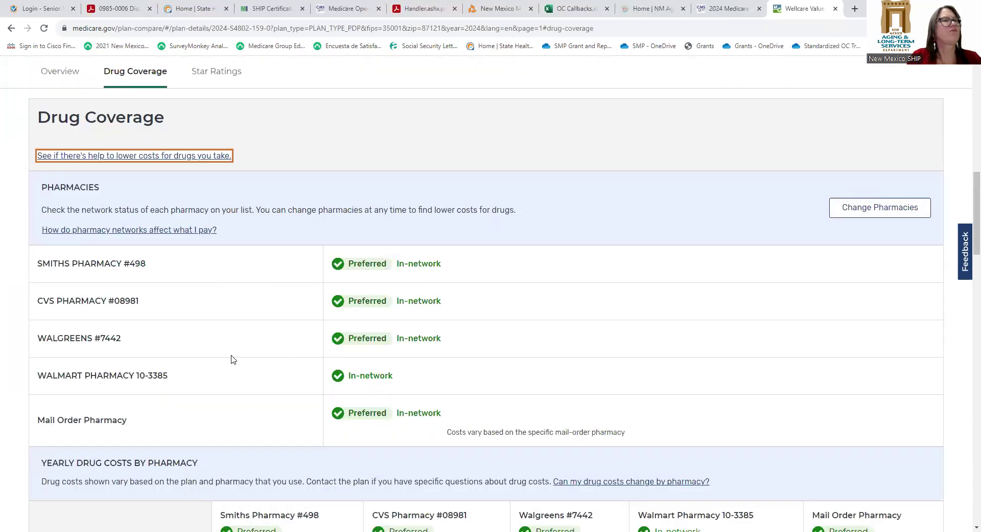
- Review the network status of each selected pharmacy and the yearly drug costs by pharmacy
{"action": "scroll", "coordinate": [232, 358], "scroll_direction": "down", "scroll_amount": 1}
{"action": "scroll", "coordinate": [233, 358], "scroll_direction": "down", "scroll_amount": 1}
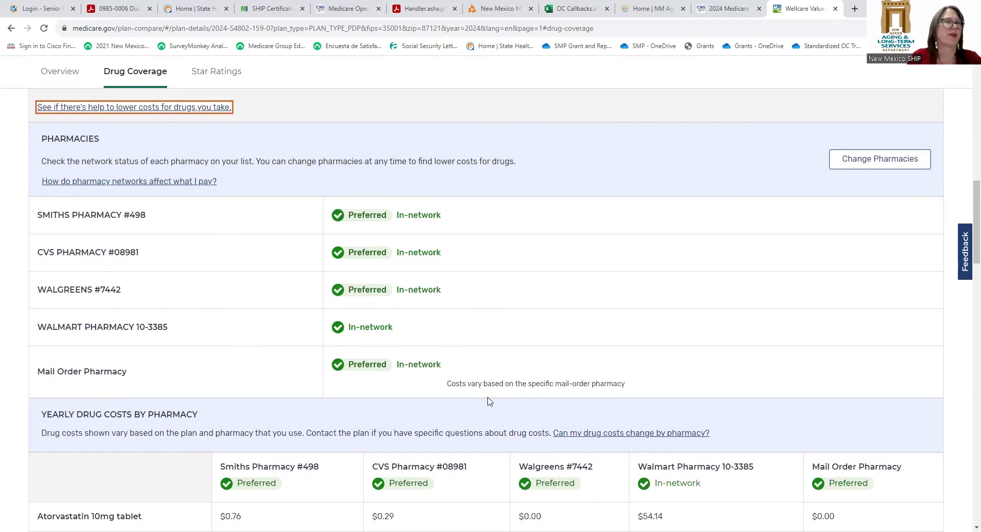
{"action": "scroll", "coordinate": [488, 401], "scroll_direction": "down", "scroll_amount": 3}
{"action": "scroll", "coordinate": [488, 401], "scroll_direction": "down", "scroll_amount": 2}
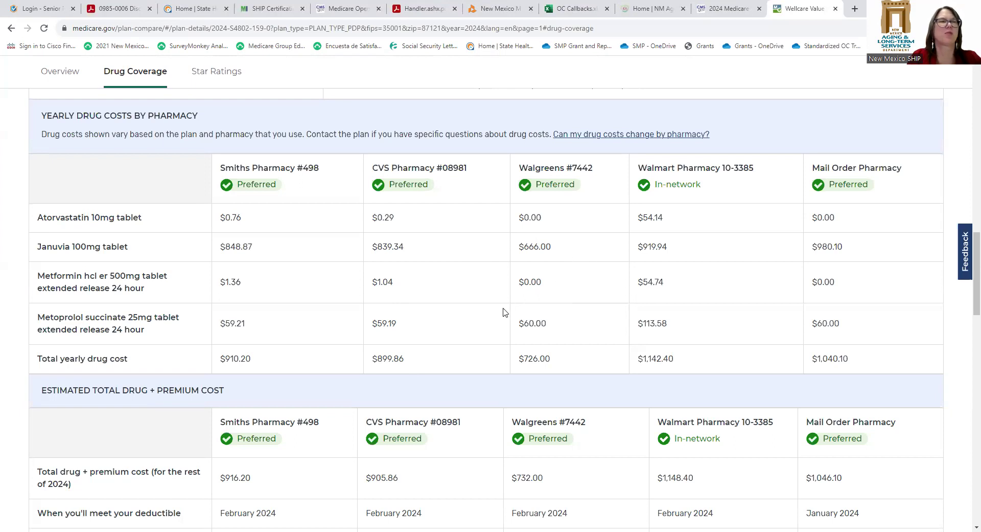
{"action": "scroll", "coordinate": [502, 313], "scroll_direction": "down", "scroll_amount": 1}
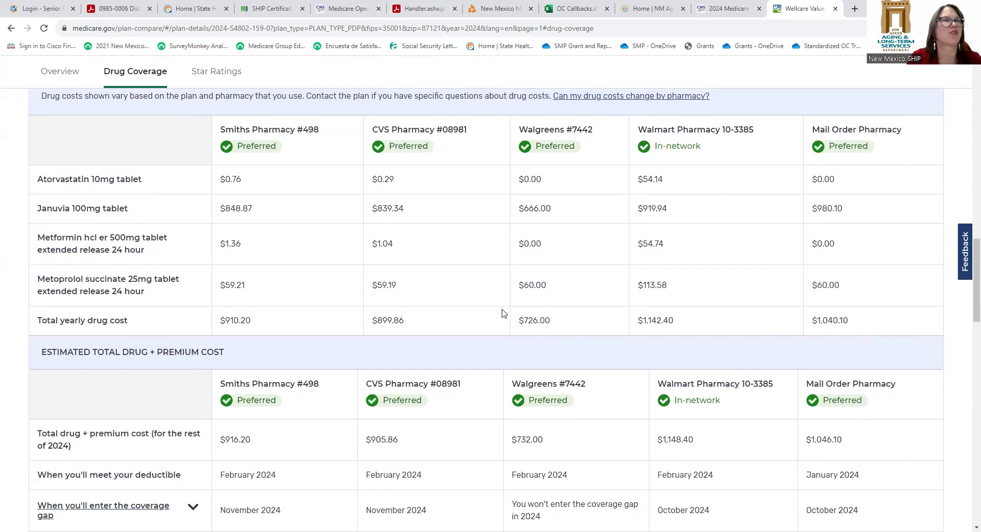
- Review the estimated total drug + premium cost by pharmacy and expand the explanation of when the coverage gap is entered
{"action": "scroll", "coordinate": [503, 313], "scroll_direction": "down", "scroll_amount": 5}
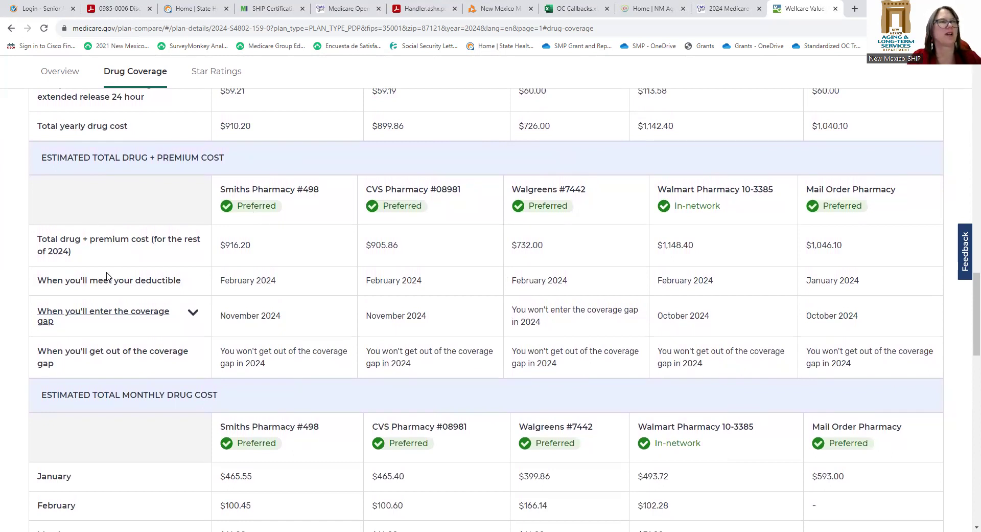
{"action": "scroll", "coordinate": [144, 252], "scroll_direction": "down", "scroll_amount": 1}
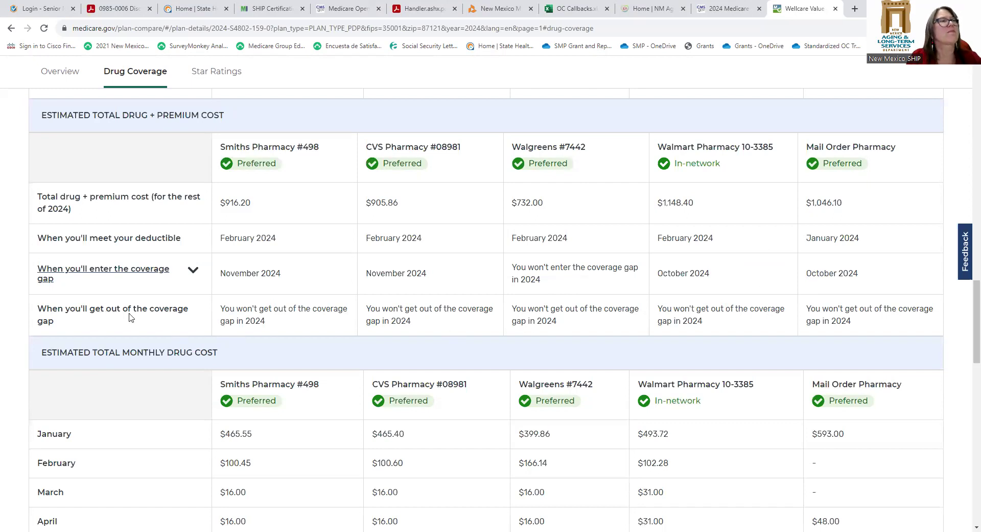
{"action": "left_click", "coordinate": [80, 279]}
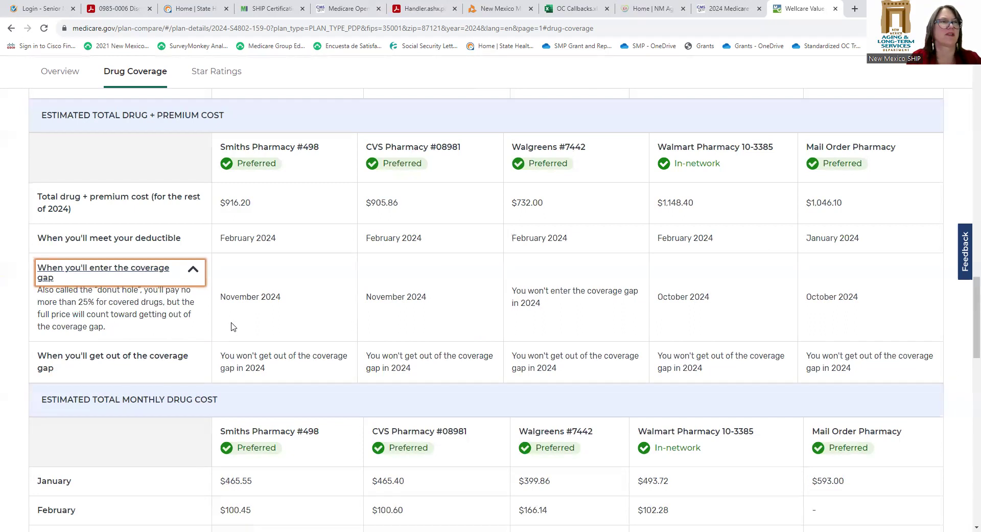
- Examine the estimated total monthly drug cost from January to December for each pharmacy
{"action": "scroll", "coordinate": [233, 326], "scroll_direction": "down", "scroll_amount": 2}
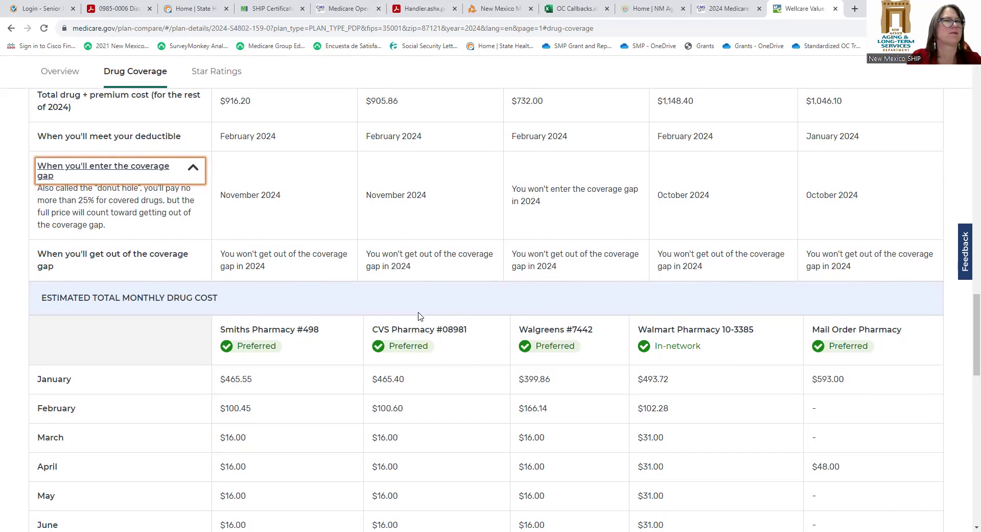
{"action": "scroll", "coordinate": [469, 438], "scroll_direction": "down", "scroll_amount": 3}
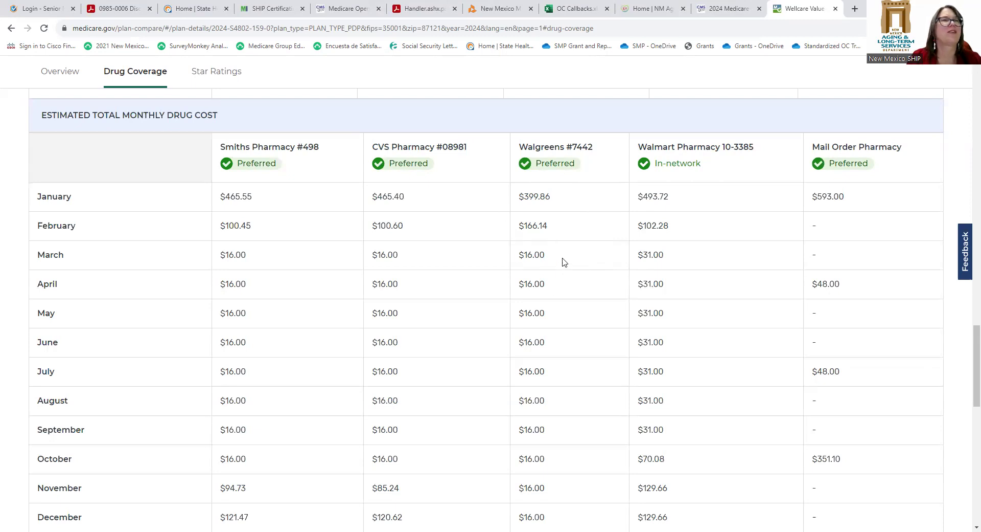
{"action": "scroll", "coordinate": [594, 319], "scroll_direction": "down", "scroll_amount": 1}
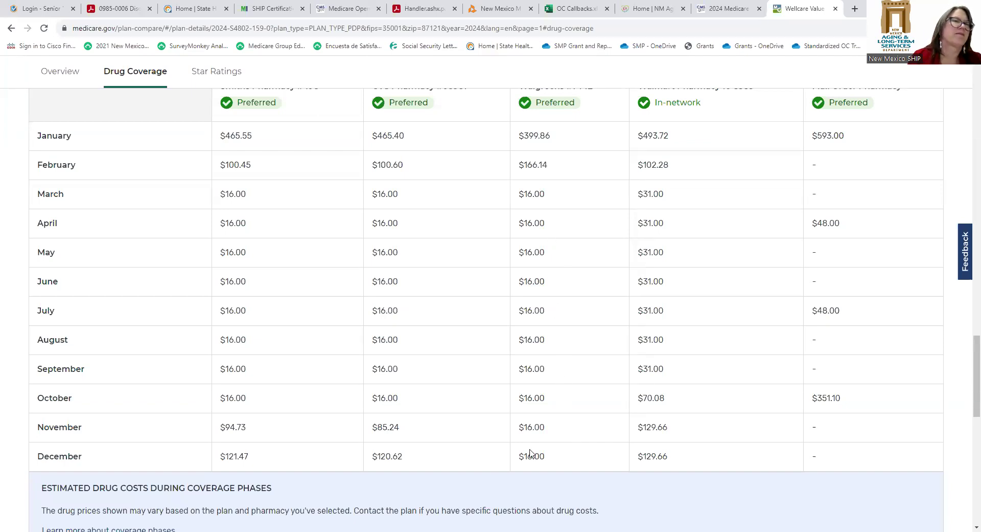
{"action": "scroll", "coordinate": [537, 463], "scroll_direction": "down", "scroll_amount": 2}
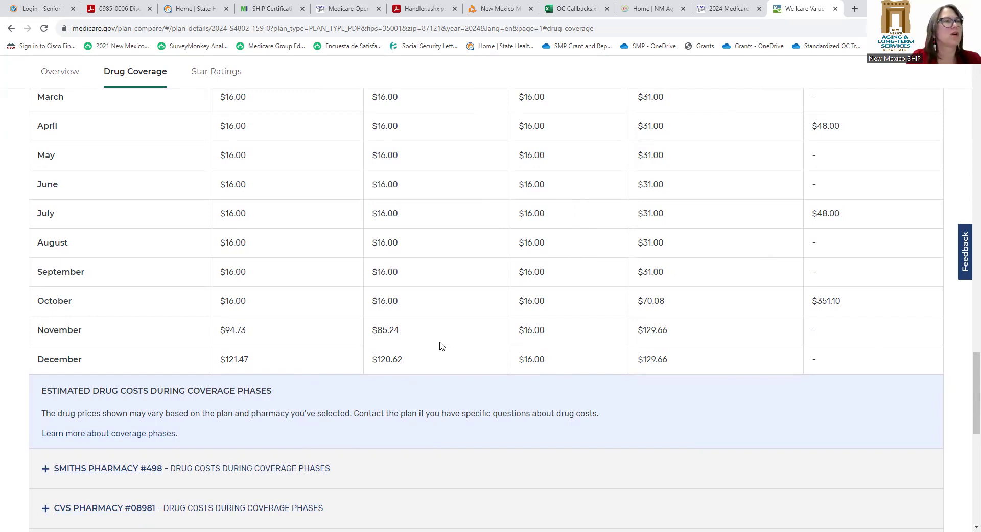
- Expand the Walgreens #7442 drug costs during coverage phases and review the cost of each drug
{"action": "scroll", "coordinate": [440, 345], "scroll_direction": "down", "scroll_amount": 2}
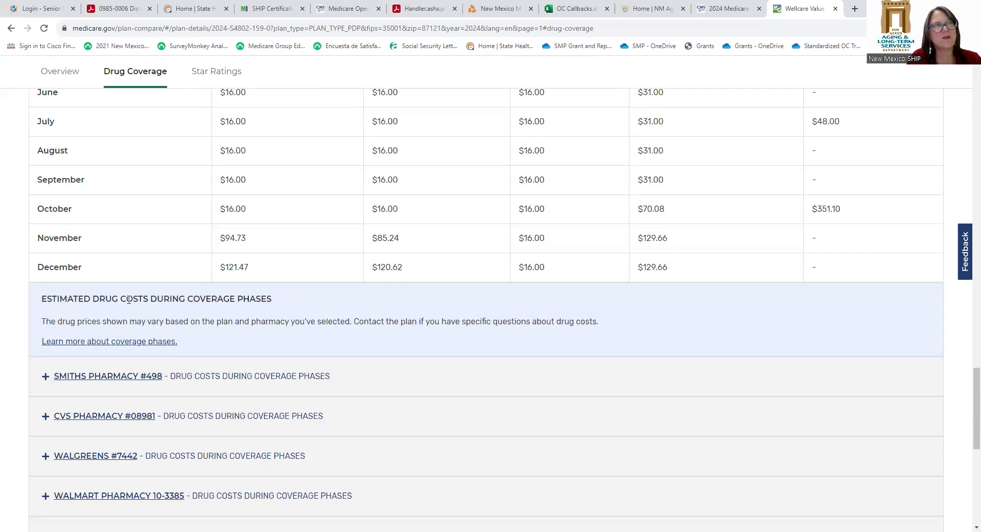
{"action": "scroll", "coordinate": [281, 376], "scroll_direction": "down", "scroll_amount": 2}
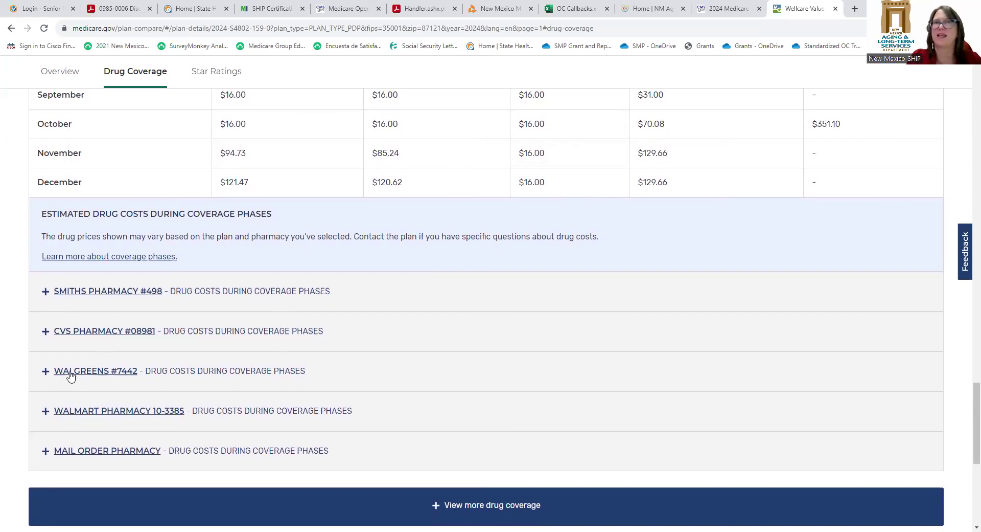
{"action": "left_click", "coordinate": [70, 376]}
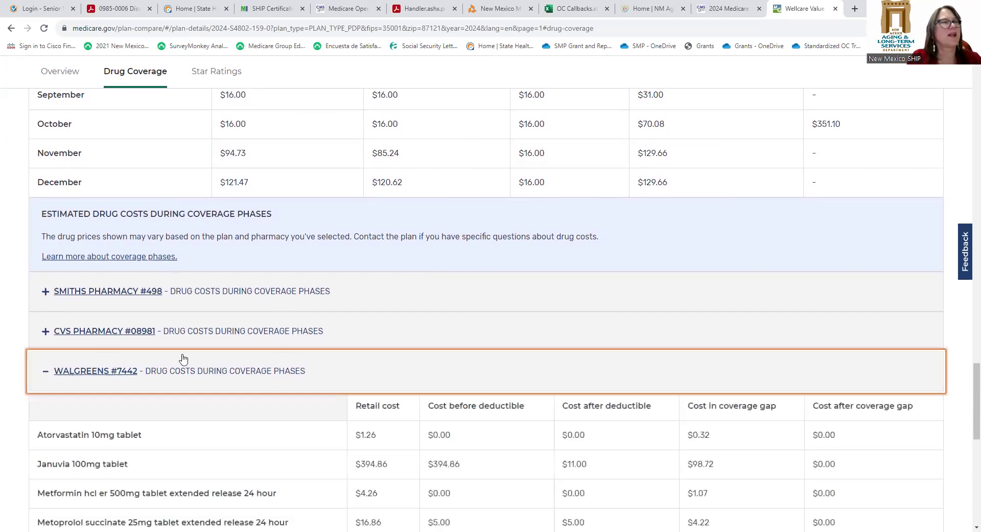
{"action": "scroll", "coordinate": [173, 366], "scroll_direction": "down", "scroll_amount": 5}
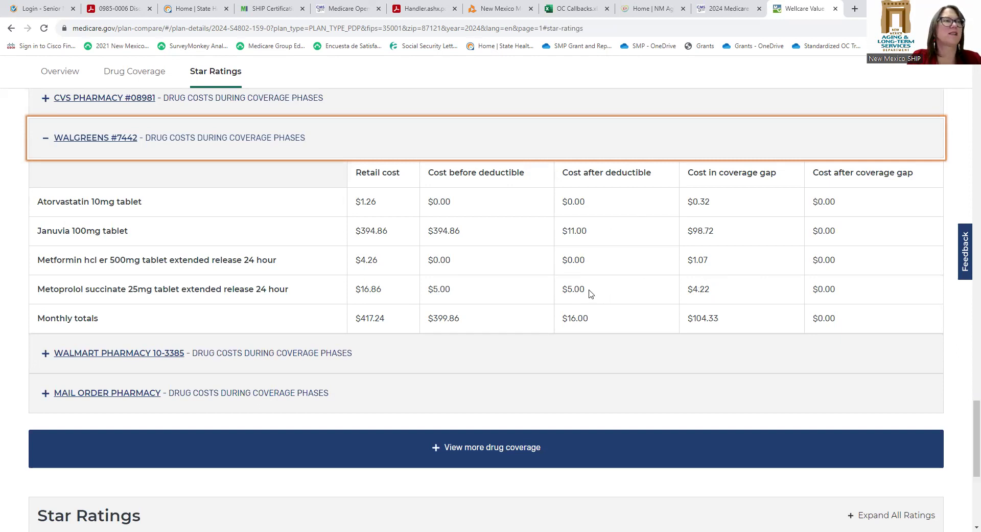
- Expand the Walmart Pharmacy 10-3385 drug costs during coverage phases and compare them with the Walgreens costs
{"action": "left_click", "coordinate": [132, 357]}
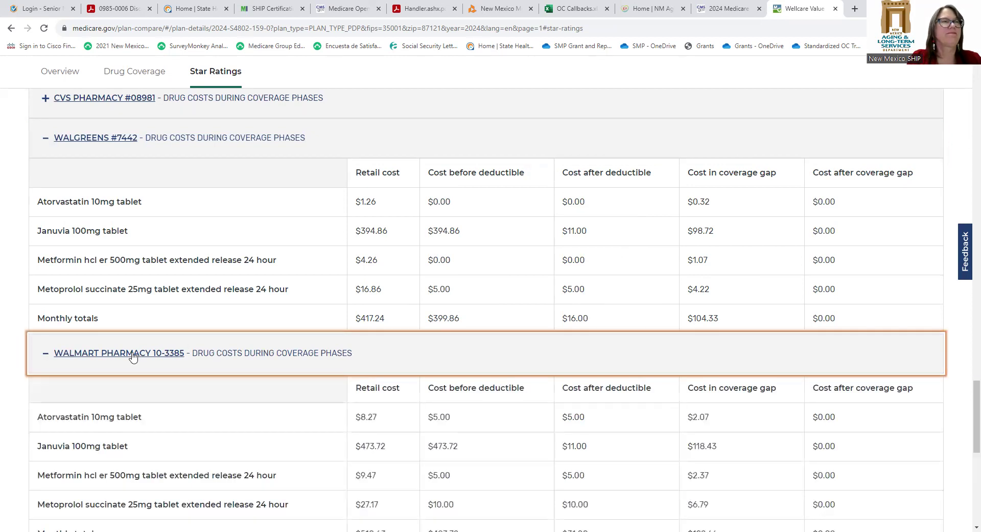
{"action": "scroll", "coordinate": [250, 396], "scroll_direction": "down", "scroll_amount": 4}
{"action": "scroll", "coordinate": [250, 395], "scroll_direction": "down", "scroll_amount": 1}
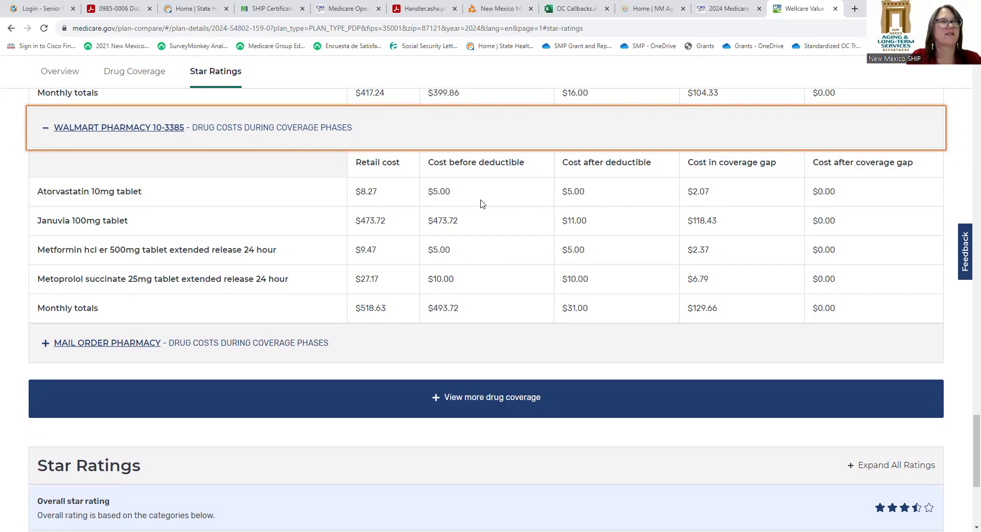
{"action": "scroll", "coordinate": [481, 203], "scroll_direction": "up", "scroll_amount": 3}
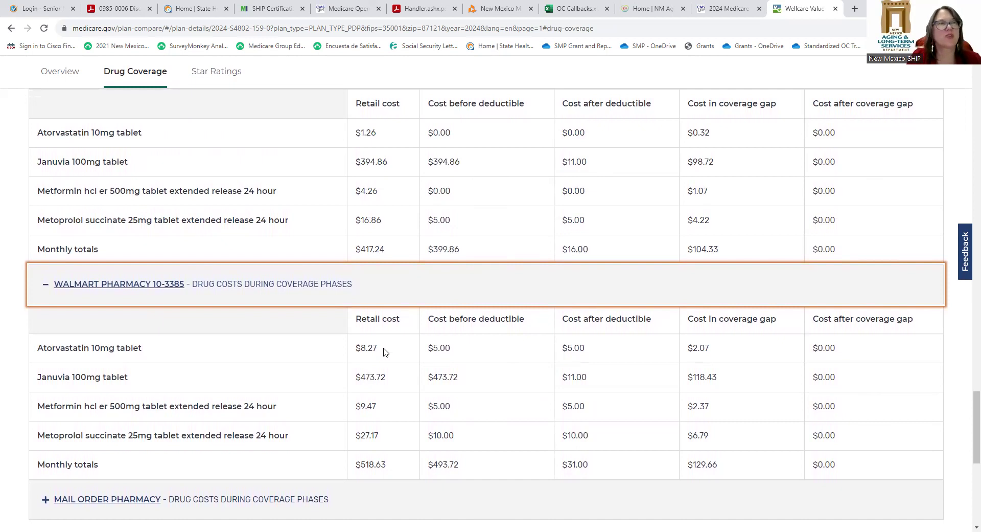
{"action": "scroll", "coordinate": [384, 347], "scroll_direction": "up", "scroll_amount": 1}
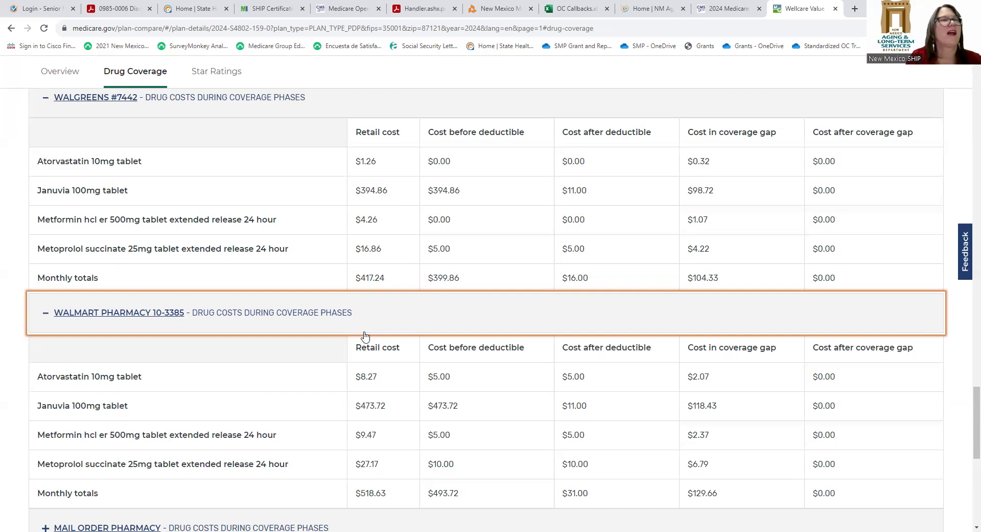
{"action": "scroll", "coordinate": [361, 378], "scroll_direction": "down", "scroll_amount": 3}
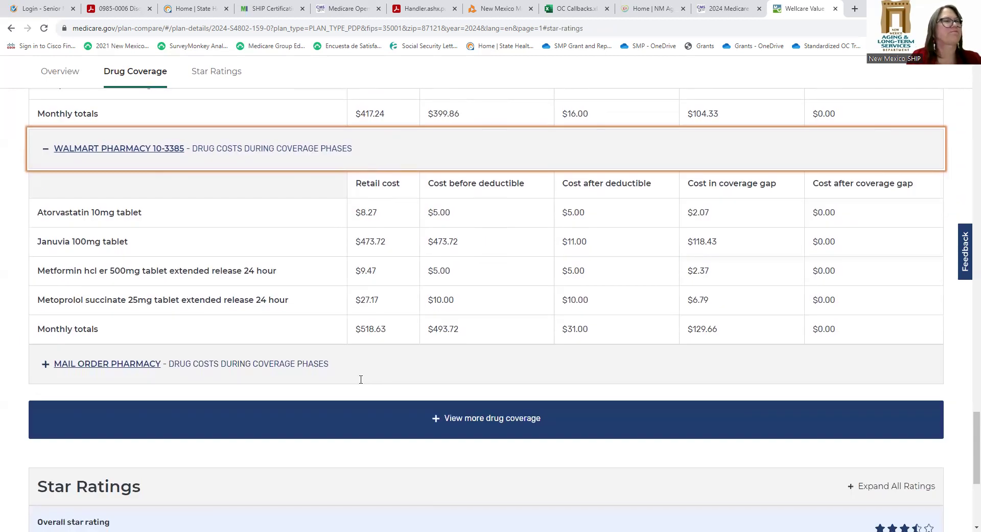
- Show the additional drug coverage details and review the costs by drug tier for a preferred retail pharmacy
{"action": "scroll", "coordinate": [361, 378], "scroll_direction": "down", "scroll_amount": 3}
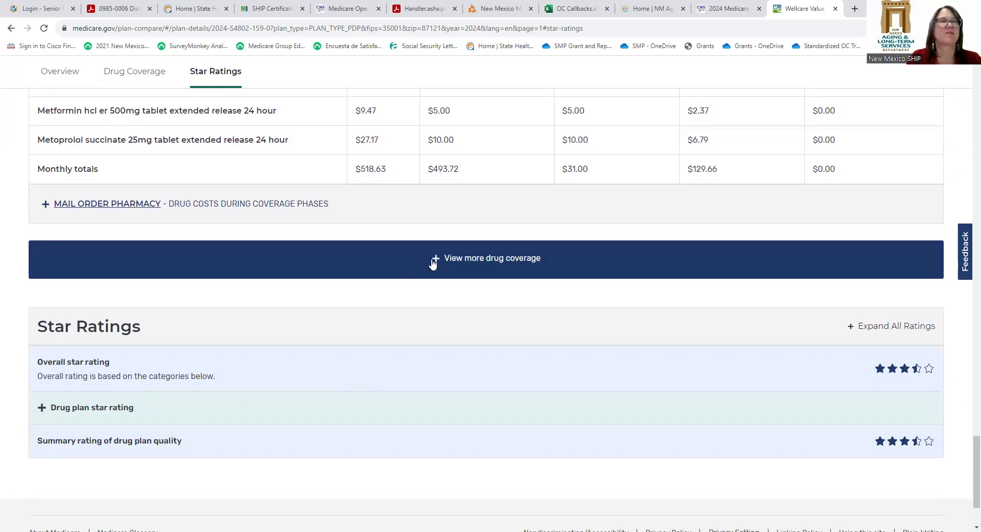
{"action": "left_click", "coordinate": [434, 263]}
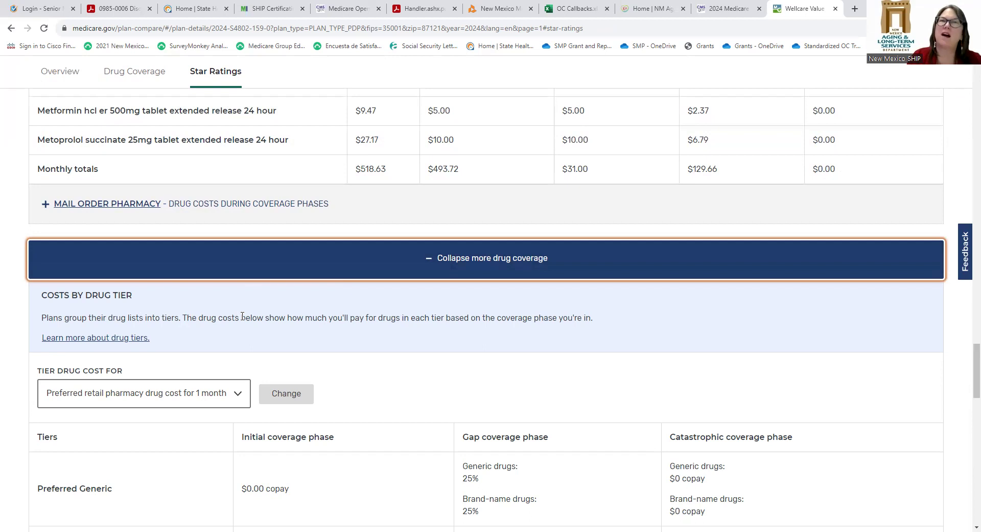
{"action": "scroll", "coordinate": [242, 315], "scroll_direction": "down", "scroll_amount": 1}
{"action": "scroll", "coordinate": [242, 315], "scroll_direction": "down", "scroll_amount": 5}
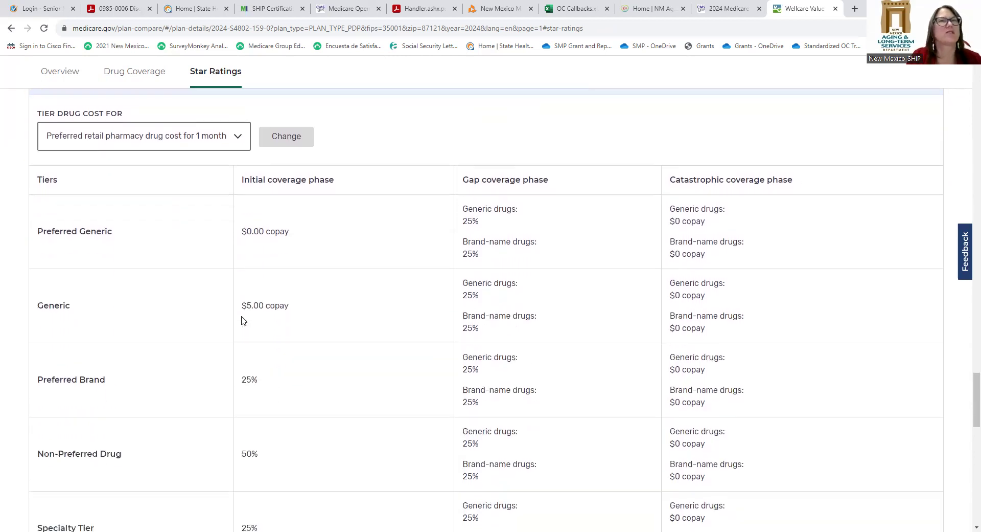
{"action": "scroll", "coordinate": [242, 318], "scroll_direction": "down", "scroll_amount": 7}
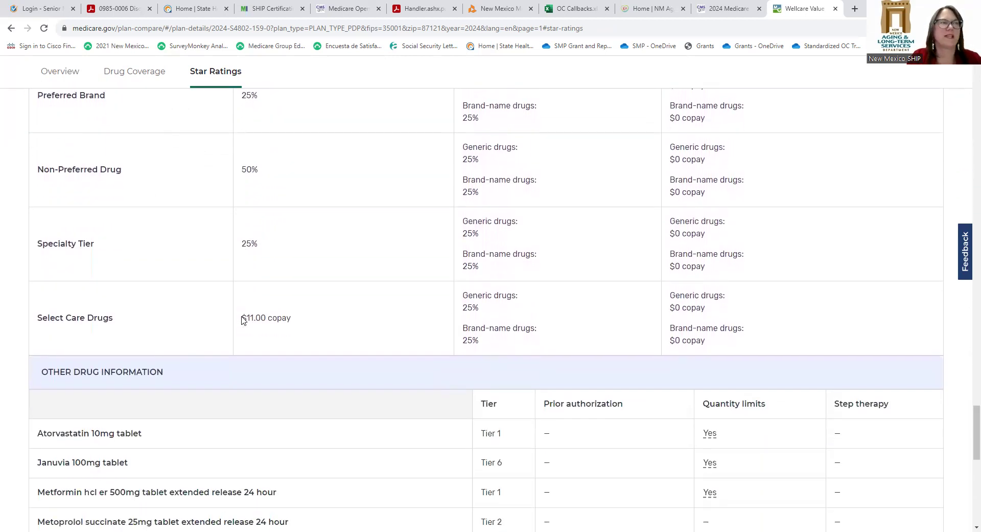
- Review each drug's tier and restrictions, the drug list quantities, and the plan's star ratings
{"action": "scroll", "coordinate": [242, 315], "scroll_direction": "down", "scroll_amount": 2}
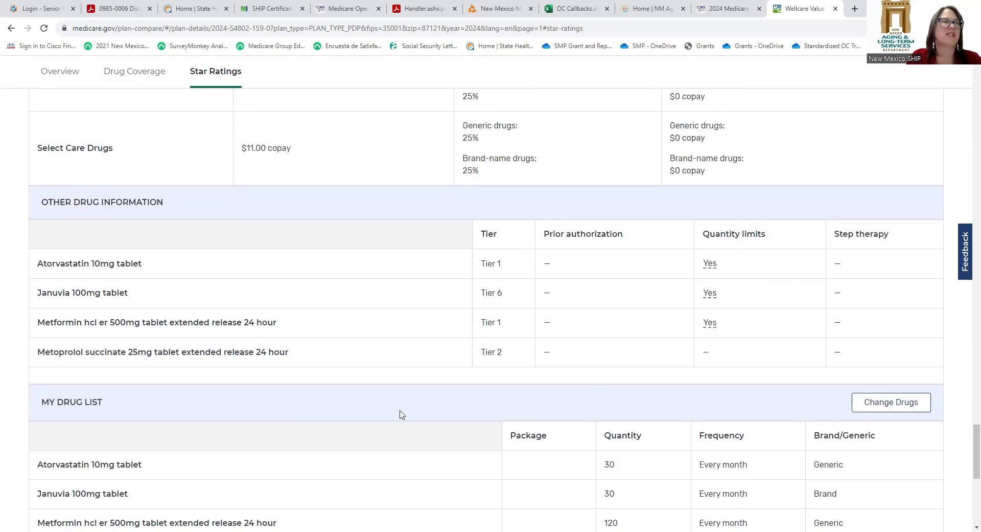
{"action": "scroll", "coordinate": [401, 412], "scroll_direction": "down", "scroll_amount": 3}
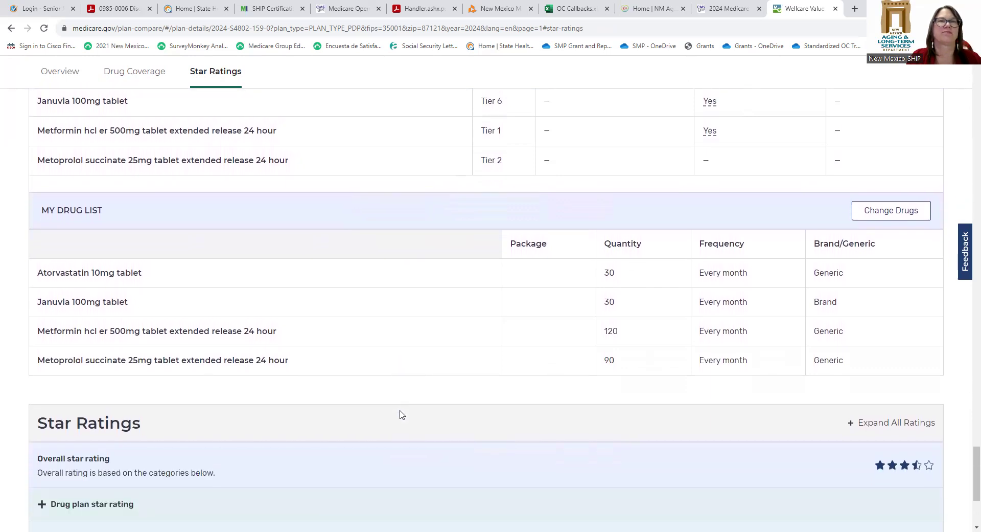
{"action": "scroll", "coordinate": [402, 414], "scroll_direction": "down", "scroll_amount": 3}
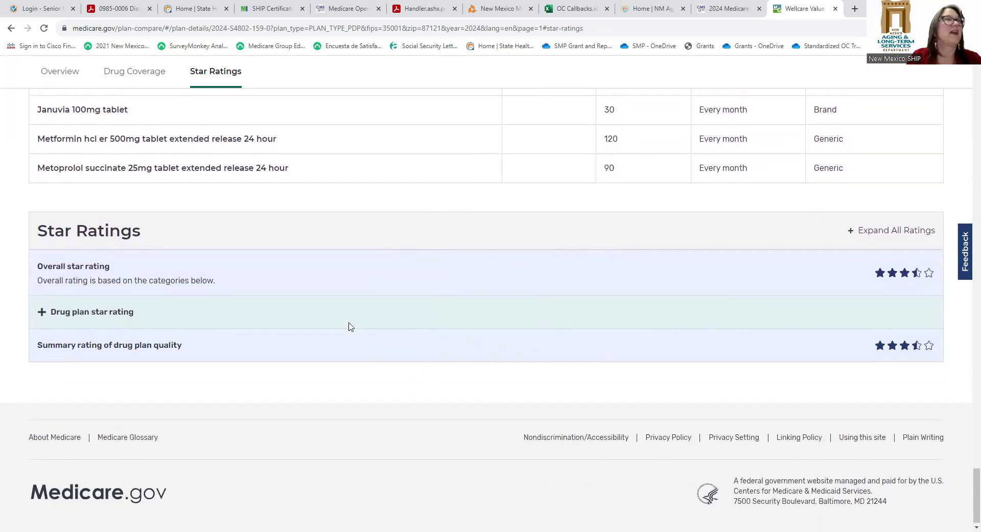
- Leave the Wellcare Value Script (PDP) details, return to the drug plan search results, and show that plan's listing
{"action": "left_click", "coordinate": [63, 78]}
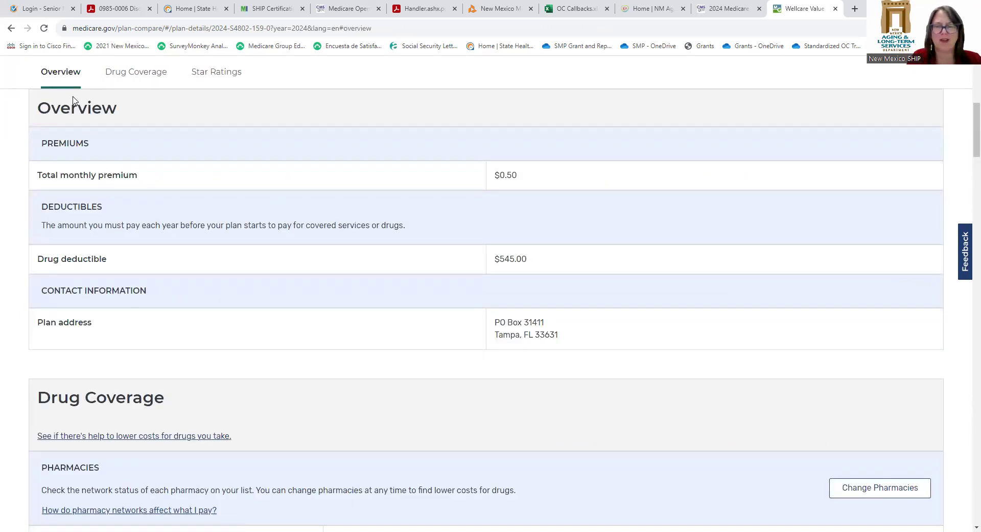
{"action": "scroll", "coordinate": [131, 97], "scroll_direction": "up", "scroll_amount": 2}
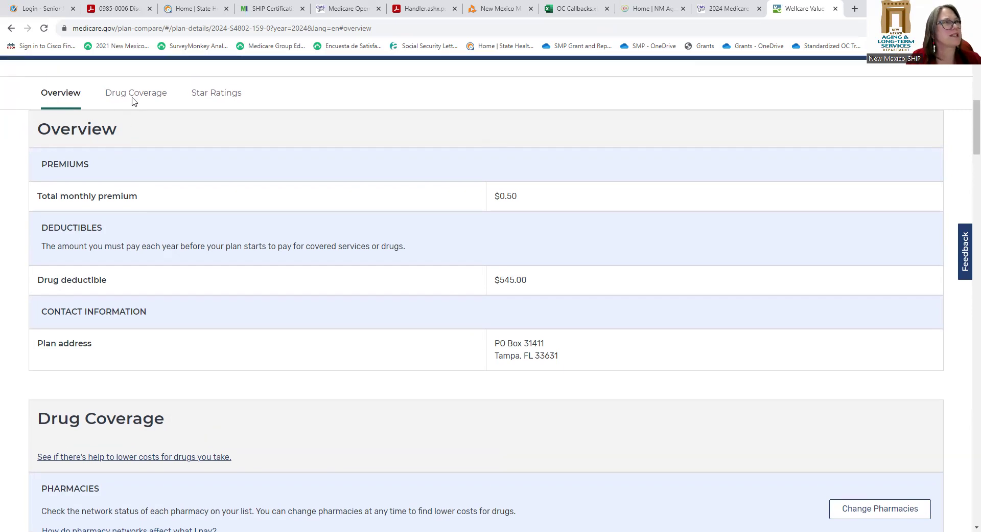
{"action": "scroll", "coordinate": [132, 102], "scroll_direction": "up", "scroll_amount": 5}
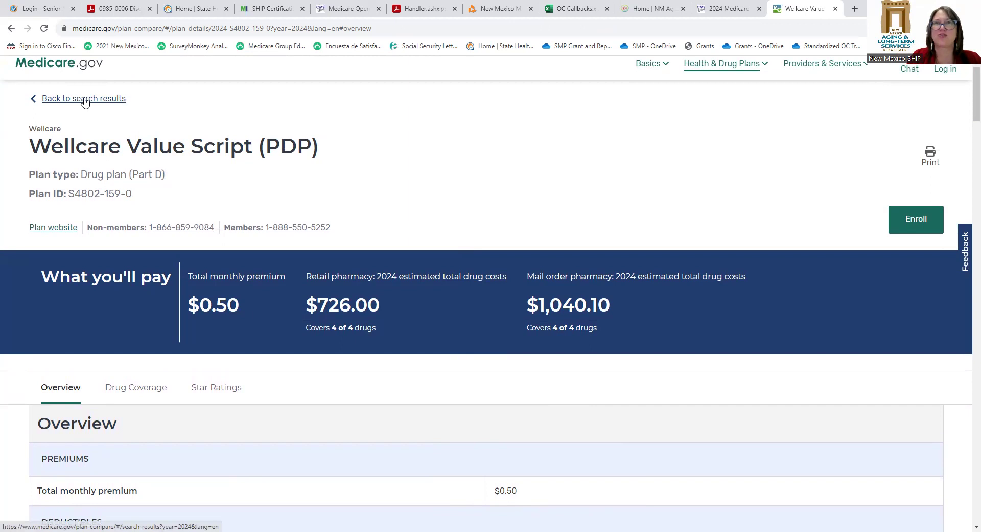
{"action": "left_click", "coordinate": [85, 102]}
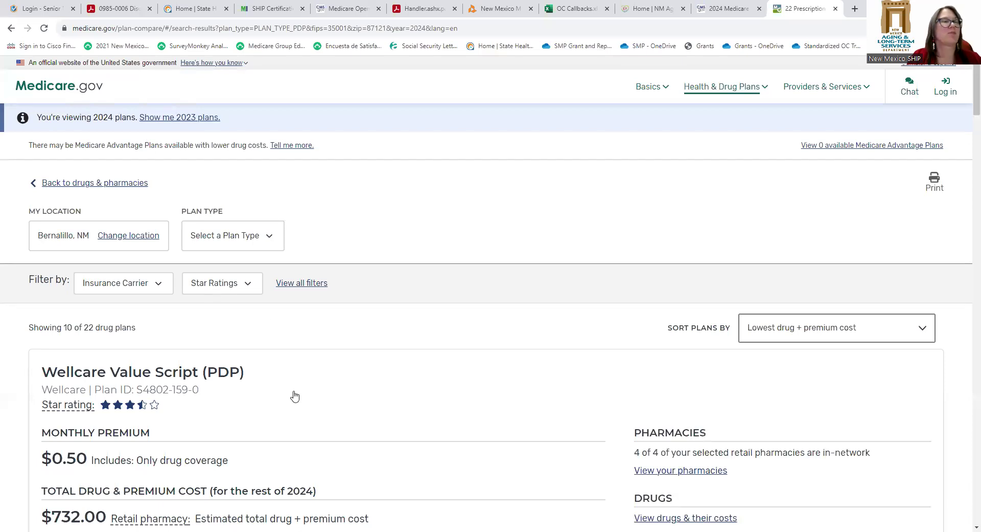
{"action": "scroll", "coordinate": [295, 393], "scroll_direction": "down", "scroll_amount": 1}
{"action": "scroll", "coordinate": [296, 391], "scroll_direction": "down", "scroll_amount": 6}
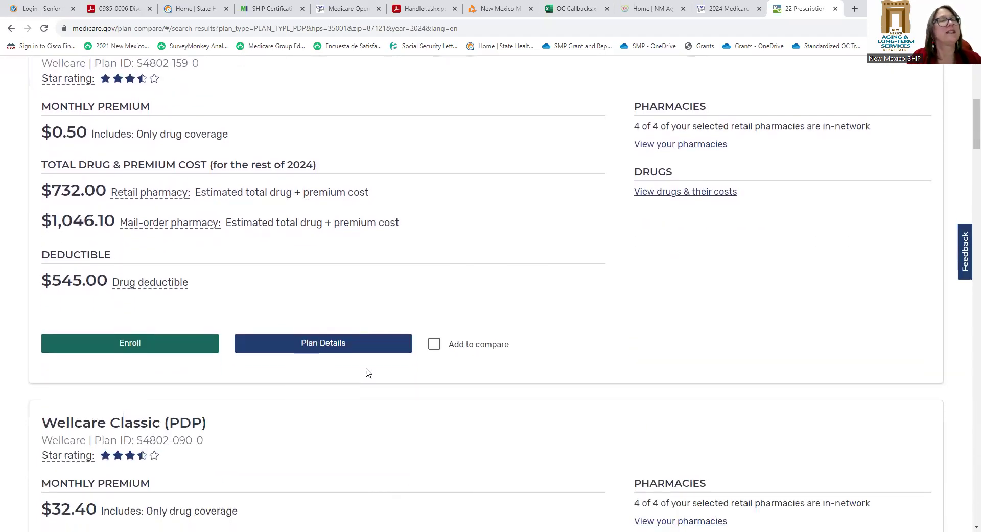
- Add the Wellcare Value Script (PDP) plan to the comparison and review its listing against Wellcare Classic (PDP)
{"action": "left_click", "coordinate": [434, 345]}
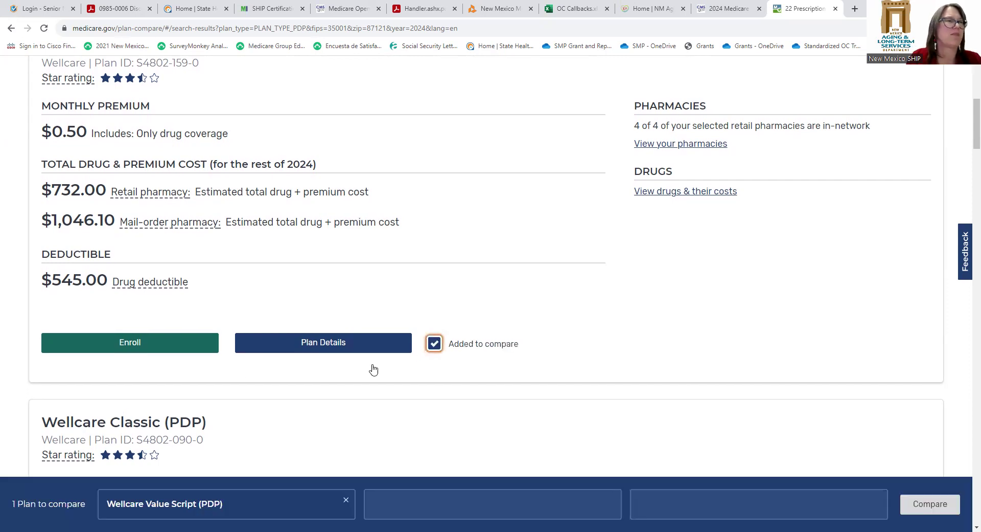
{"action": "scroll", "coordinate": [250, 422], "scroll_direction": "down", "scroll_amount": 2}
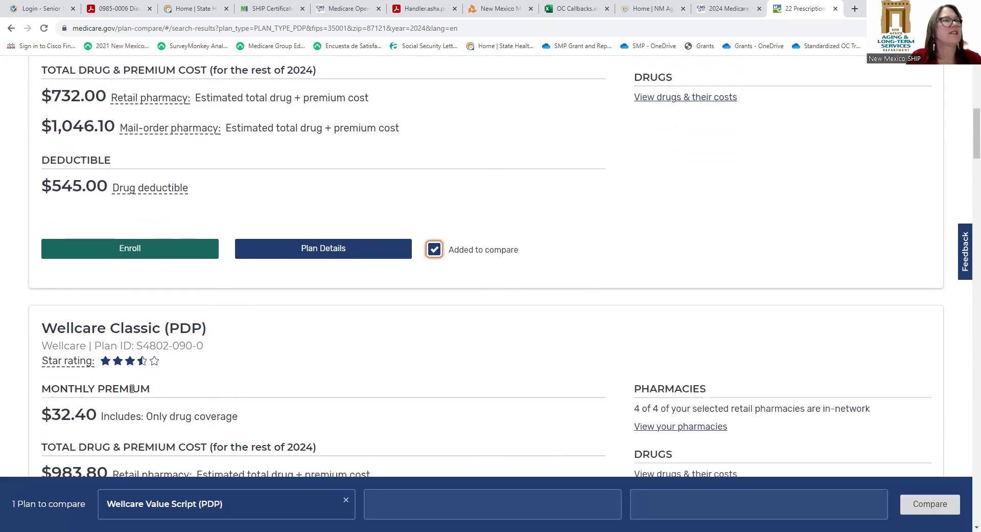
{"action": "scroll", "coordinate": [341, 397], "scroll_direction": "up", "scroll_amount": 3}
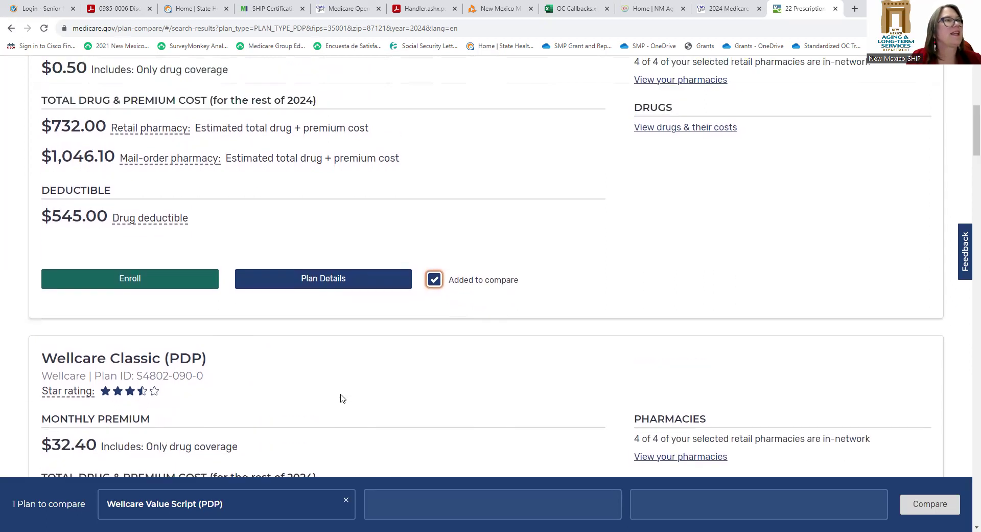
{"action": "scroll", "coordinate": [342, 400], "scroll_direction": "down", "scroll_amount": 1}
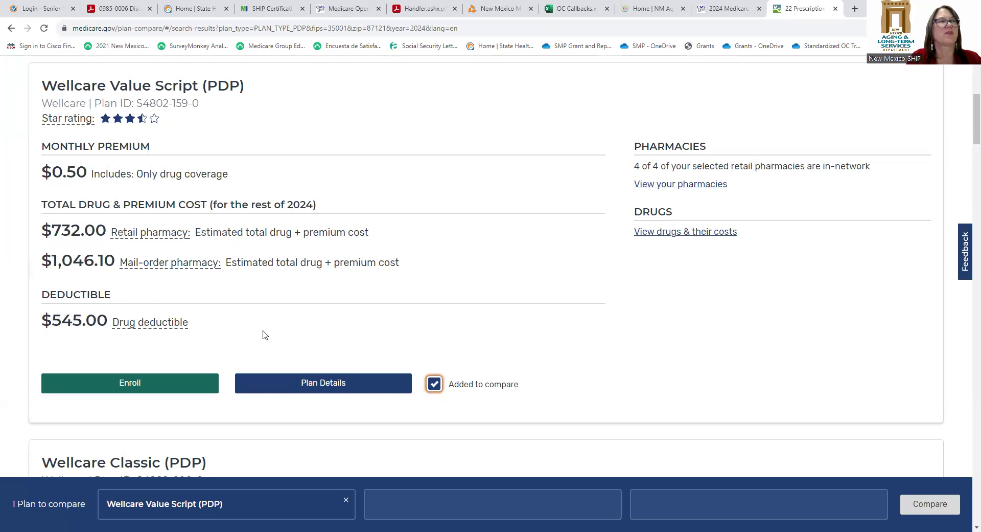
{"action": "scroll", "coordinate": [264, 334], "scroll_direction": "down", "scroll_amount": 2}
{"action": "scroll", "coordinate": [264, 334], "scroll_direction": "down", "scroll_amount": 2}
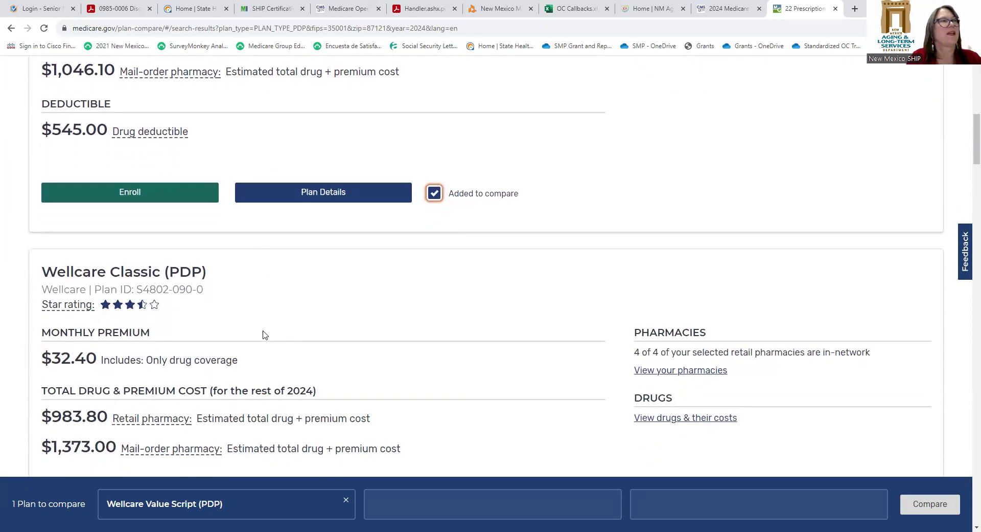
{"action": "scroll", "coordinate": [264, 334], "scroll_direction": "up", "scroll_amount": 1}
{"action": "scroll", "coordinate": [263, 335], "scroll_direction": "down", "scroll_amount": 2}
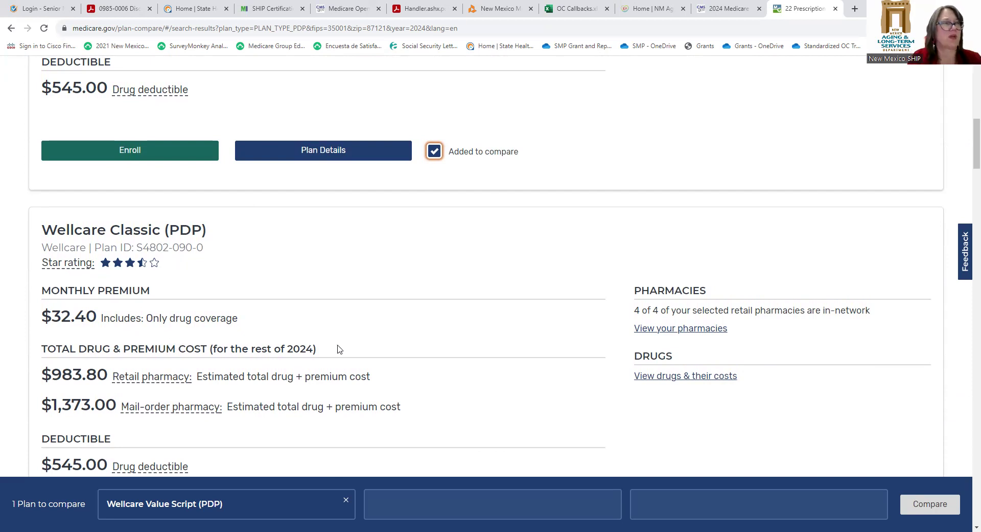
{"action": "scroll", "coordinate": [338, 347], "scroll_direction": "down", "scroll_amount": 1}
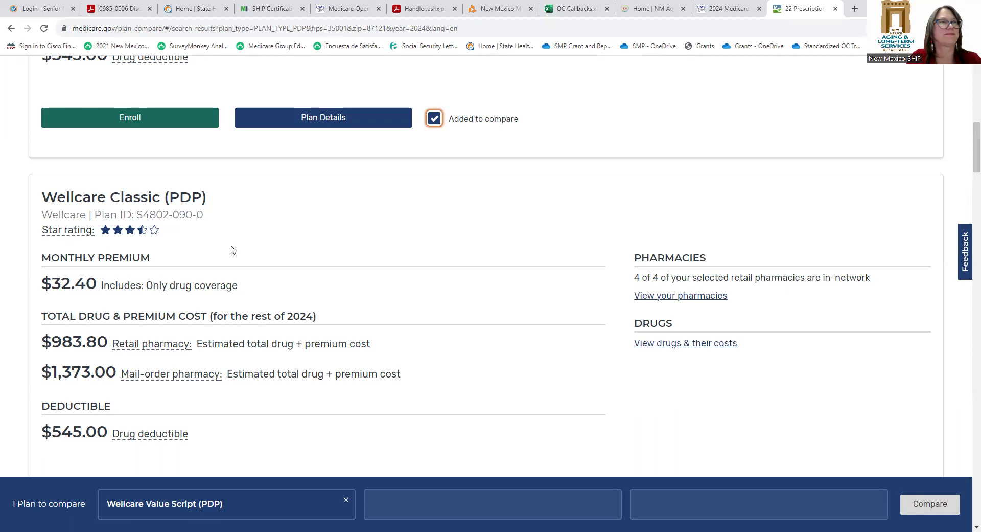
- Find the Cigna Saver Rx (PDP) listing among the drug plan results and open its plan details
{"action": "scroll", "coordinate": [352, 329], "scroll_direction": "down", "scroll_amount": 1}
{"action": "scroll", "coordinate": [352, 329], "scroll_direction": "down", "scroll_amount": 10}
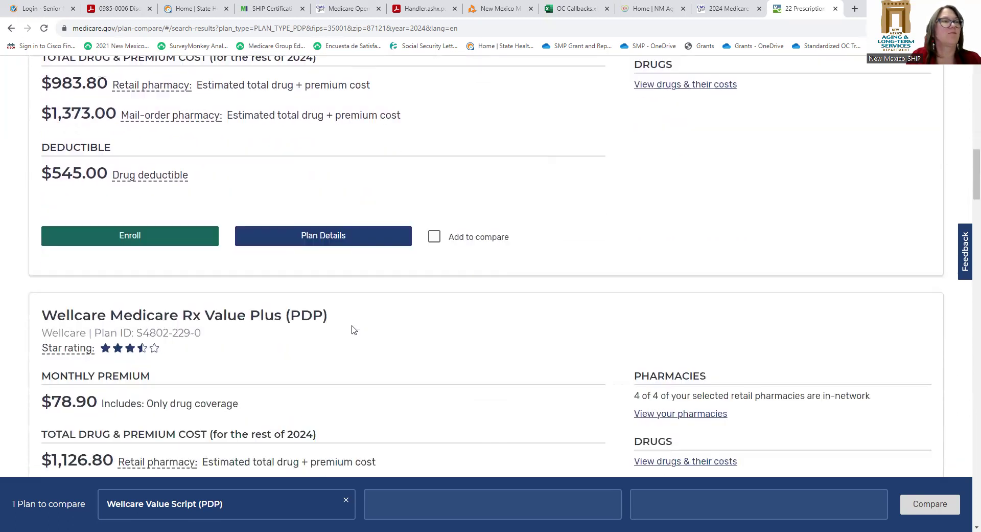
{"action": "scroll", "coordinate": [353, 325], "scroll_direction": "down", "scroll_amount": 6}
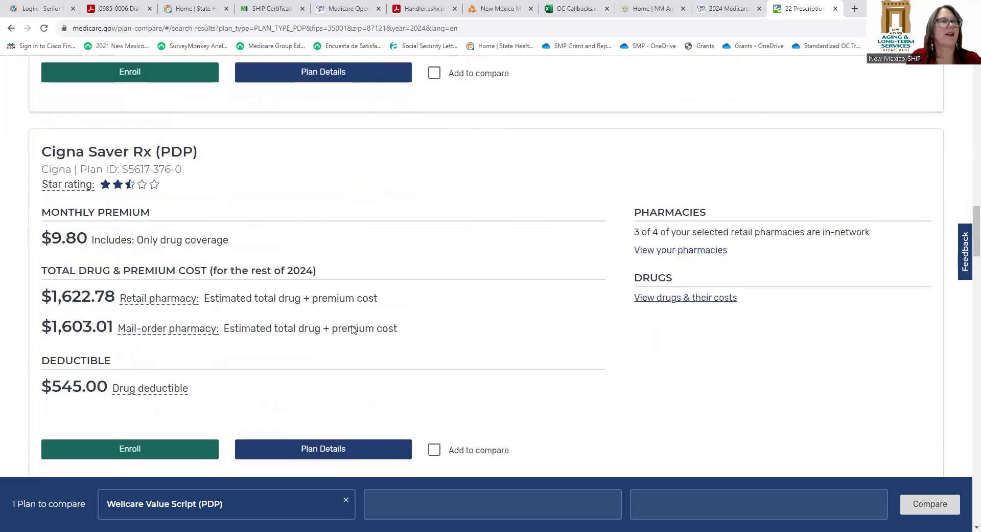
{"action": "scroll", "coordinate": [351, 329], "scroll_direction": "up", "scroll_amount": 2}
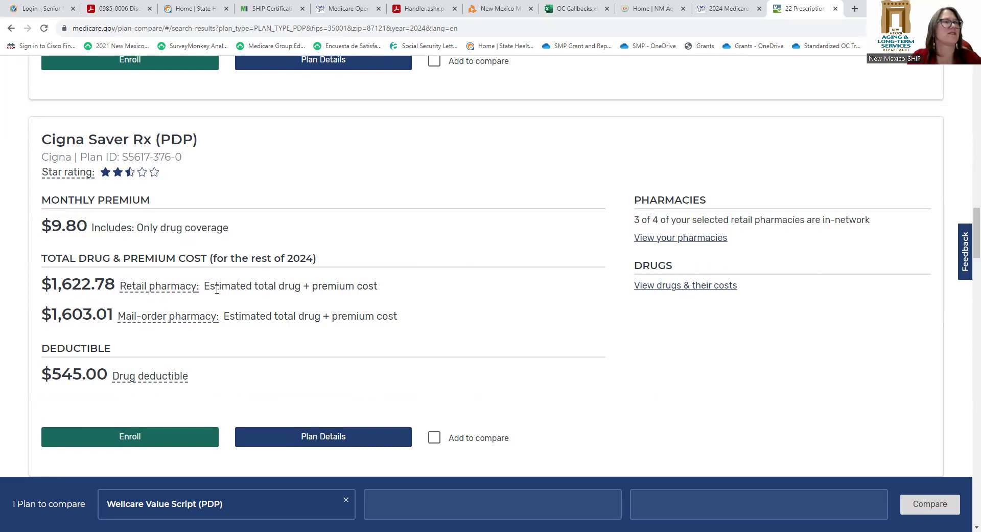
{"action": "scroll", "coordinate": [217, 289], "scroll_direction": "down", "scroll_amount": 1}
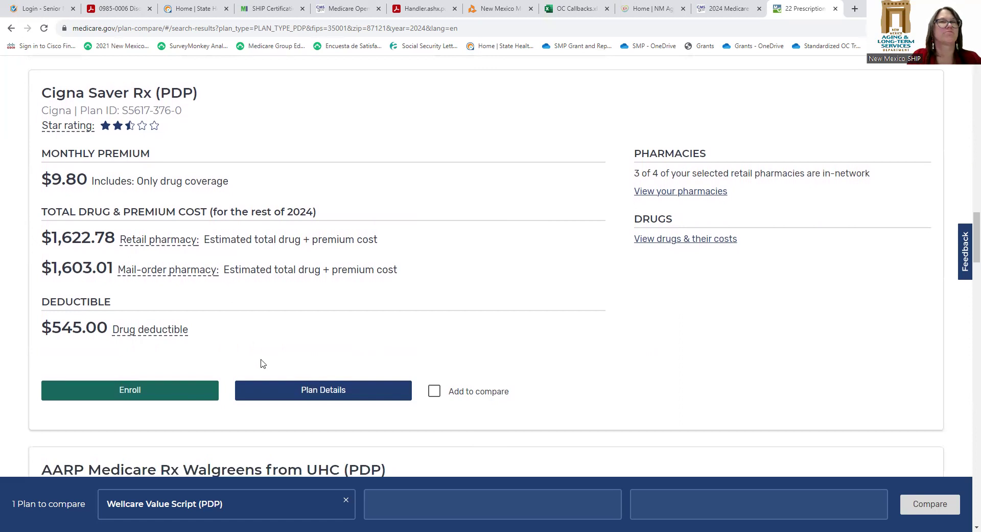
{"action": "left_click", "coordinate": [310, 389]}
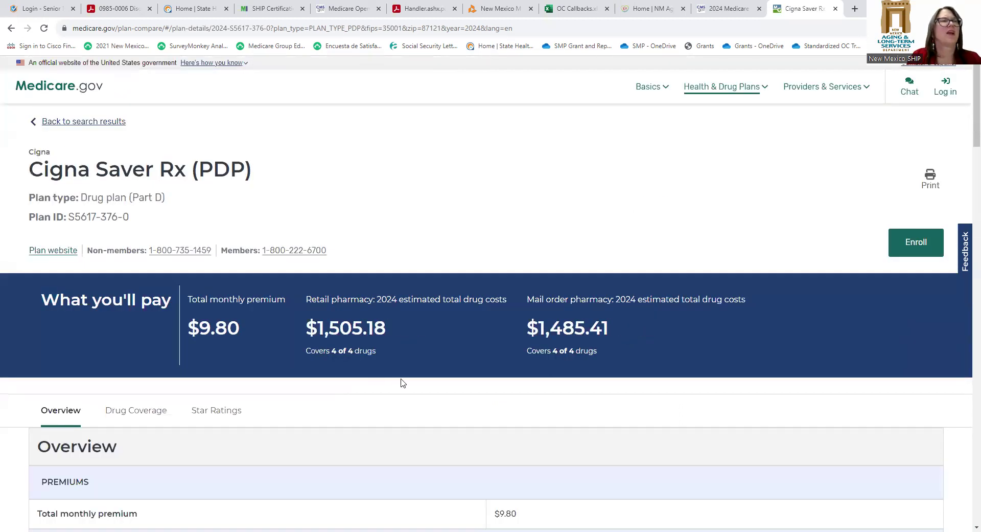
- Review the Cigna Saver Rx (PDP) premium, drug deductible and the network status of each selected pharmacy
{"action": "scroll", "coordinate": [412, 408], "scroll_direction": "down", "scroll_amount": 1}
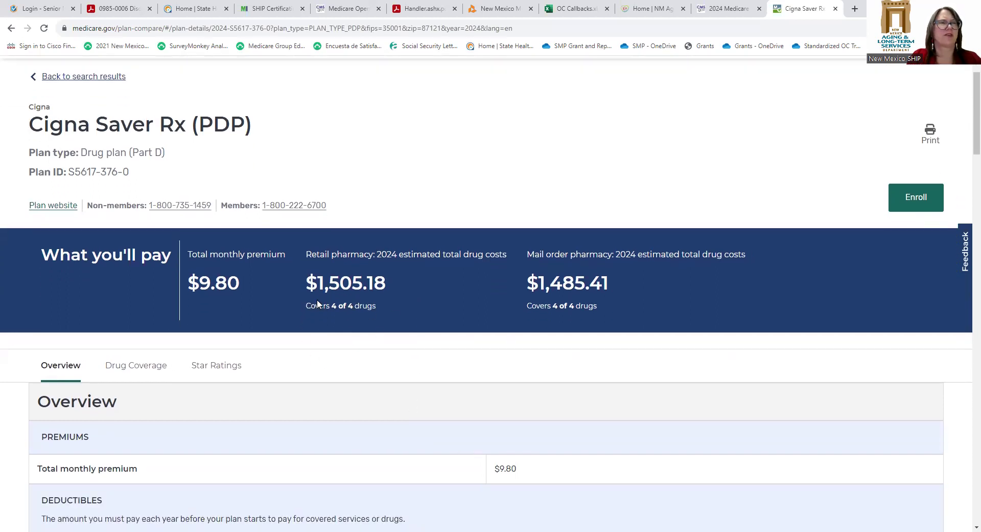
{"action": "scroll", "coordinate": [374, 411], "scroll_direction": "down", "scroll_amount": 6}
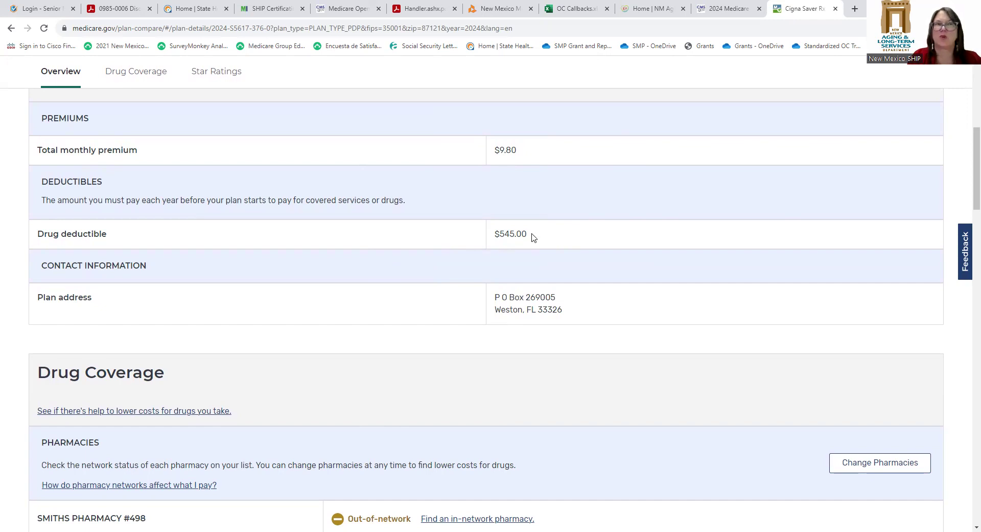
{"action": "scroll", "coordinate": [423, 368], "scroll_direction": "down", "scroll_amount": 2}
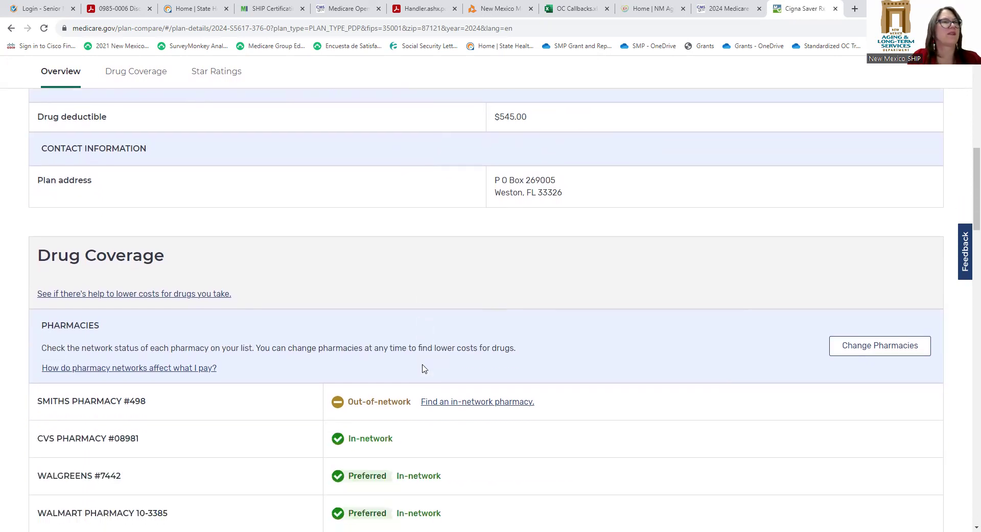
{"action": "scroll", "coordinate": [423, 368], "scroll_direction": "down", "scroll_amount": 4}
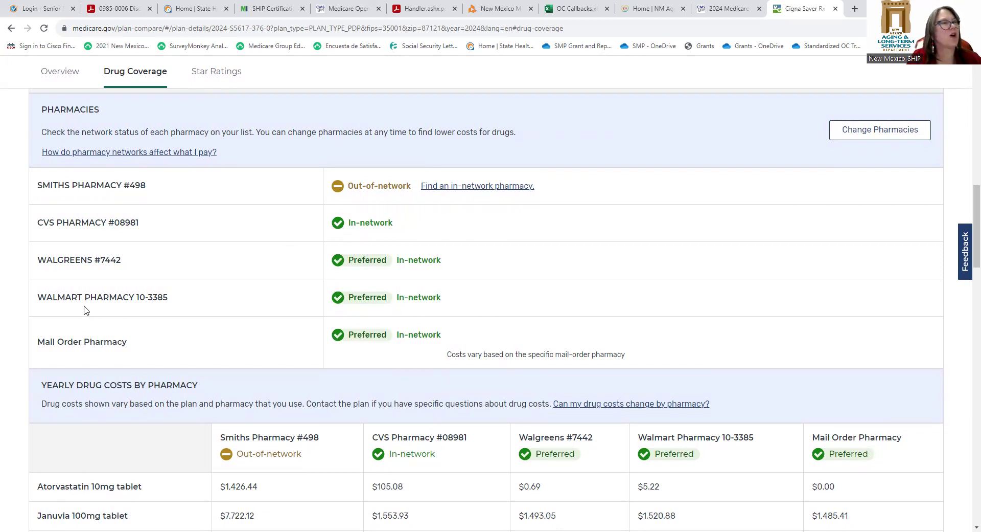
- Compare the yearly drug costs by pharmacy and the estimated total drug and premium cost
{"action": "scroll", "coordinate": [284, 394], "scroll_direction": "down", "scroll_amount": 4}
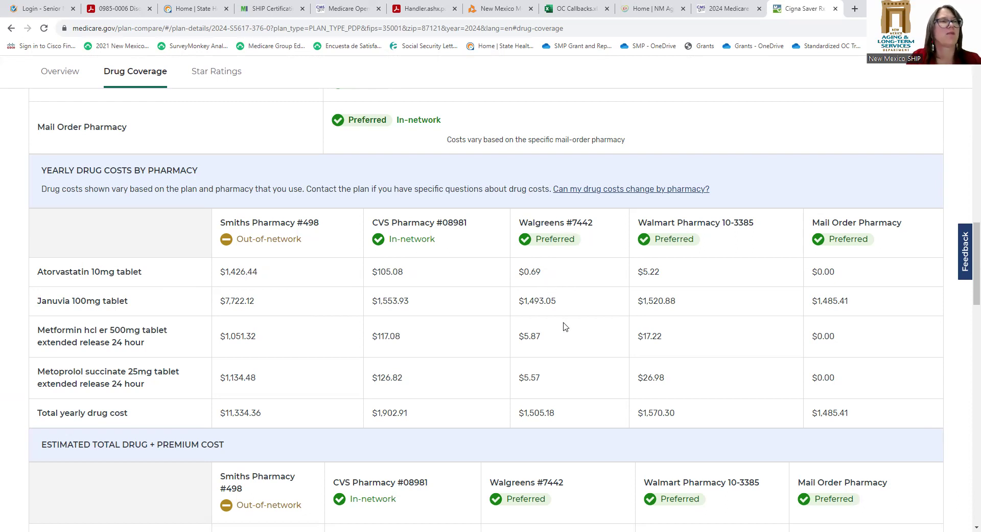
{"action": "scroll", "coordinate": [564, 326], "scroll_direction": "down", "scroll_amount": 1}
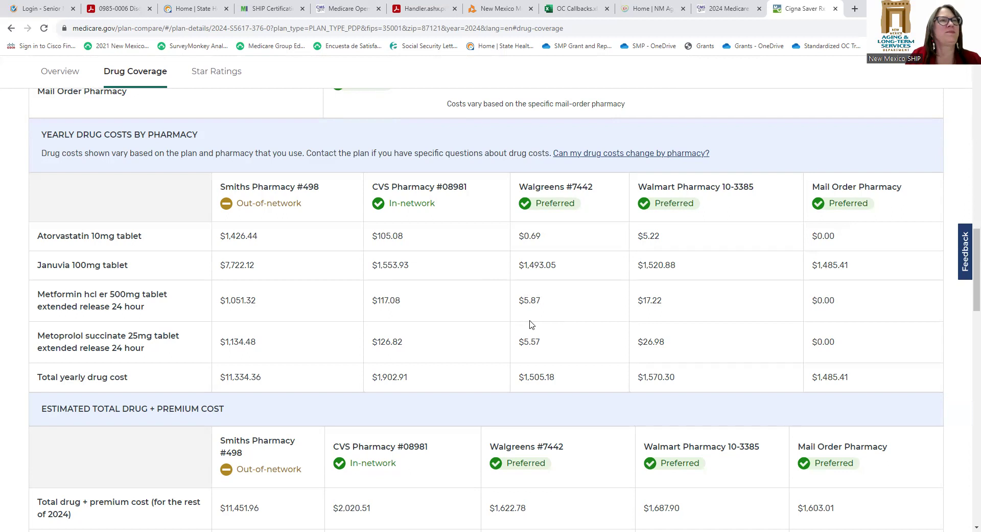
{"action": "scroll", "coordinate": [530, 324], "scroll_direction": "down", "scroll_amount": 6}
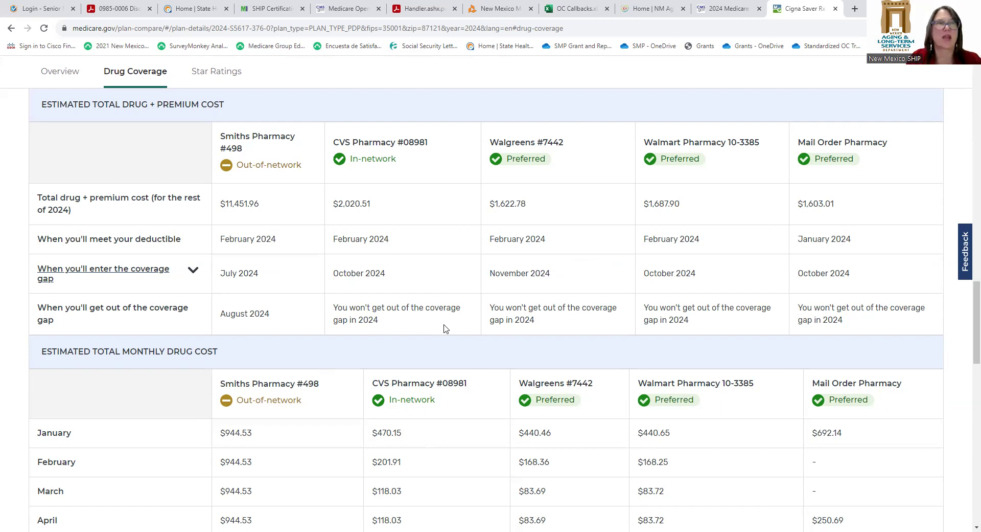
- Examine the estimated total monthly drug costs from January to December at each pharmacy
{"action": "scroll", "coordinate": [443, 327], "scroll_direction": "down", "scroll_amount": 5}
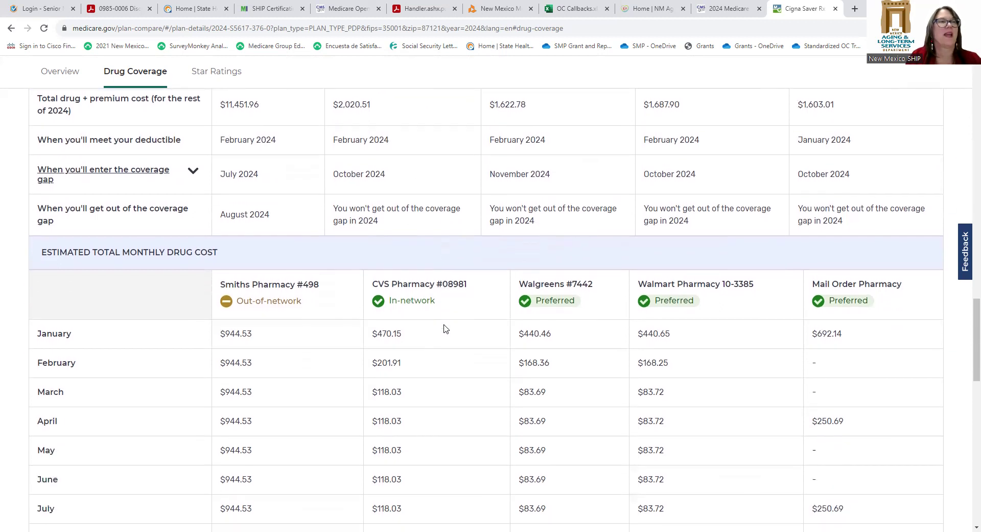
{"action": "scroll", "coordinate": [443, 327], "scroll_direction": "down", "scroll_amount": 1}
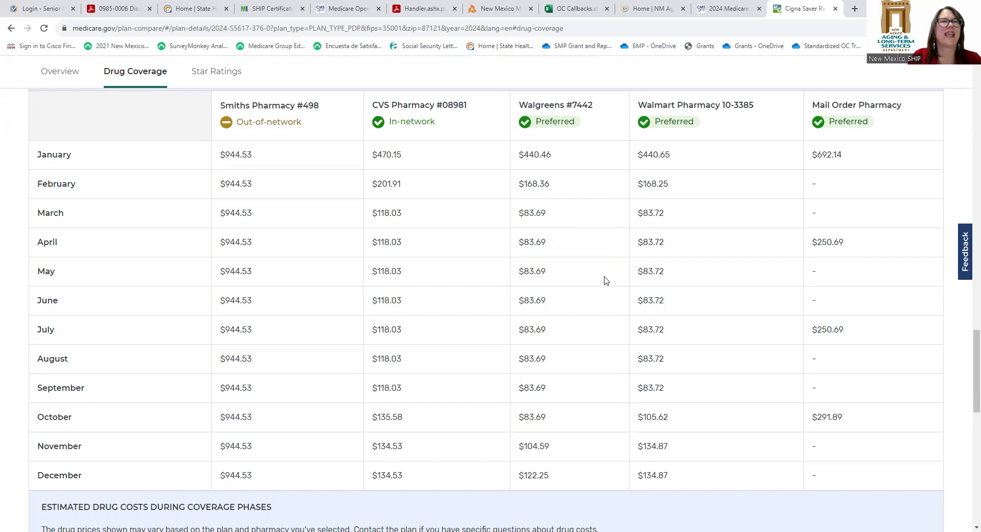
{"action": "scroll", "coordinate": [605, 280], "scroll_direction": "down", "scroll_amount": 2}
{"action": "scroll", "coordinate": [605, 280], "scroll_direction": "down", "scroll_amount": 1}
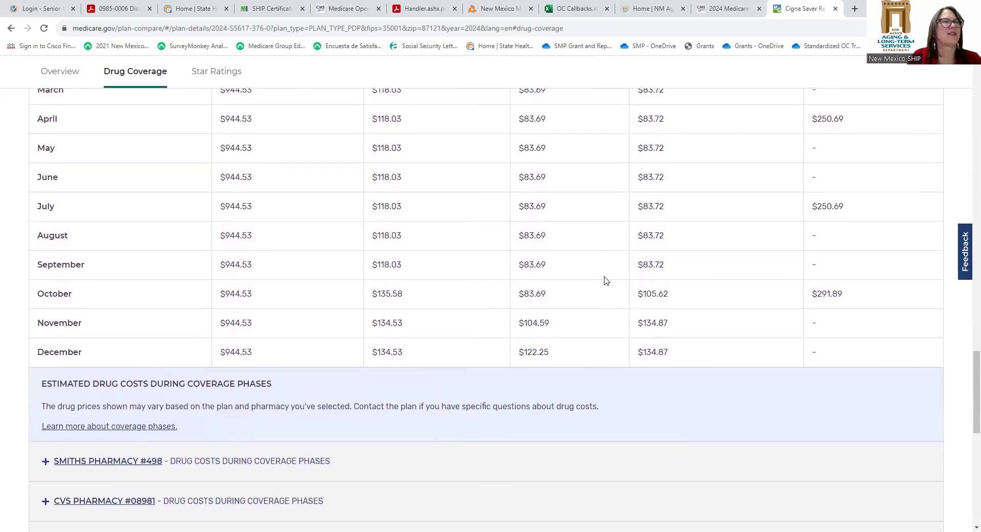
{"action": "scroll", "coordinate": [602, 289], "scroll_direction": "down", "scroll_amount": 1}
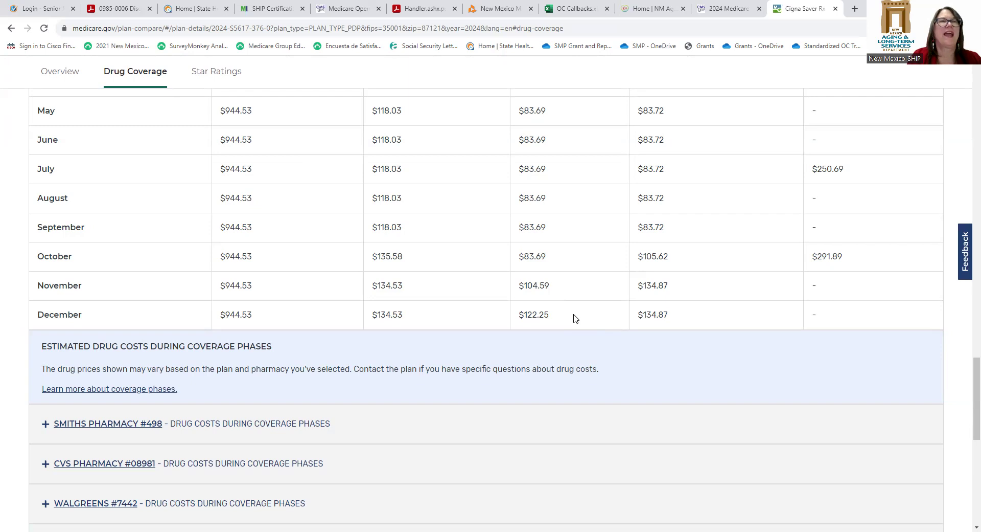
{"action": "scroll", "coordinate": [575, 318], "scroll_direction": "up", "scroll_amount": 4}
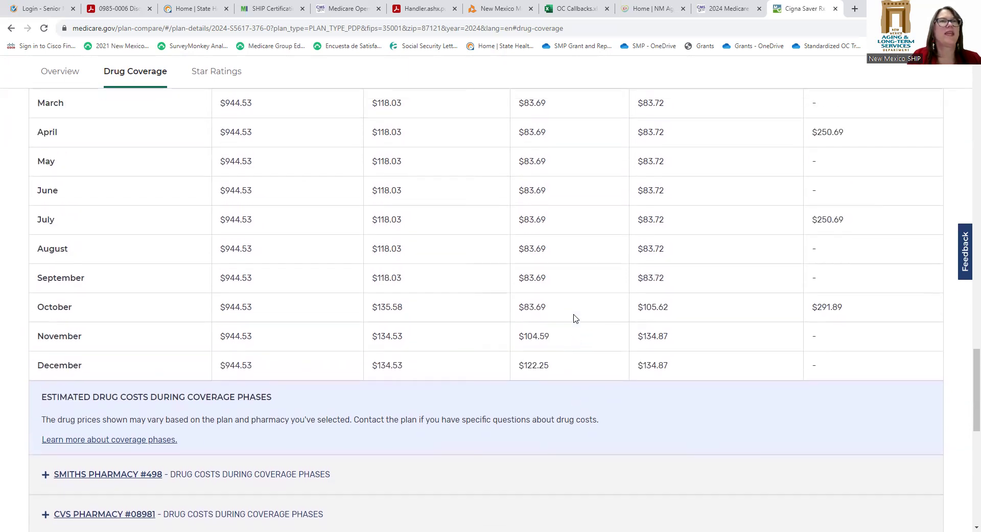
{"action": "scroll", "coordinate": [576, 318], "scroll_direction": "down", "scroll_amount": 8}
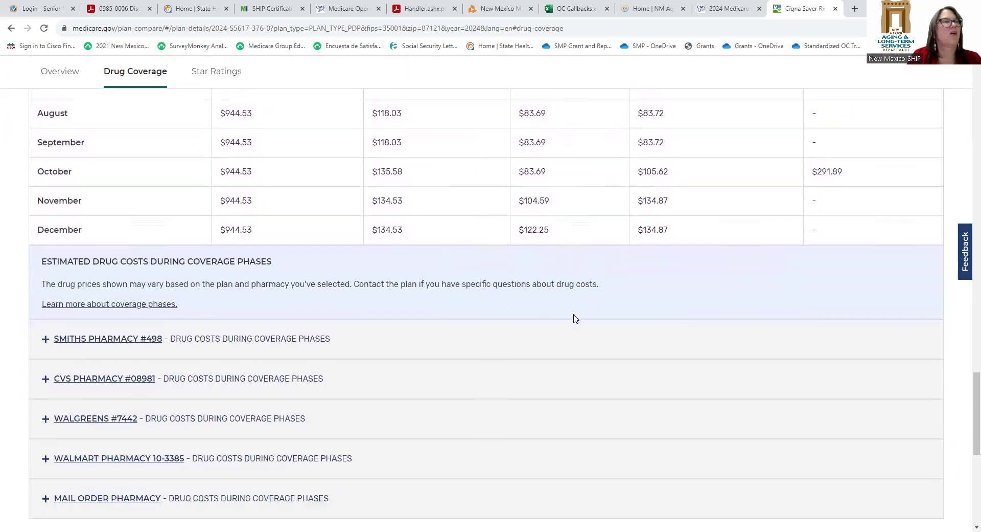
- Expand the Walgreens #7442 drug costs during coverage phases and review each drug's cost and the monthly totals
{"action": "scroll", "coordinate": [575, 318], "scroll_direction": "down", "scroll_amount": 1}
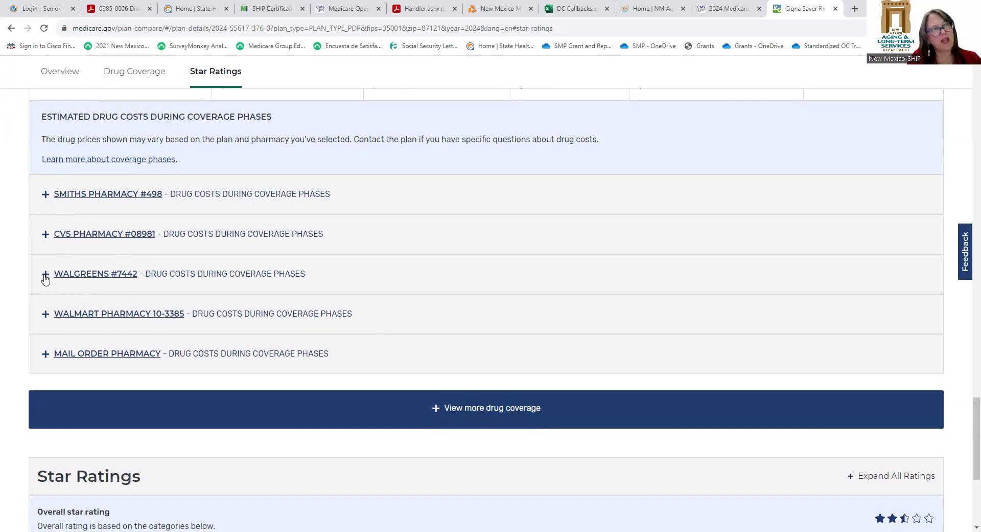
{"action": "left_click", "coordinate": [73, 275]}
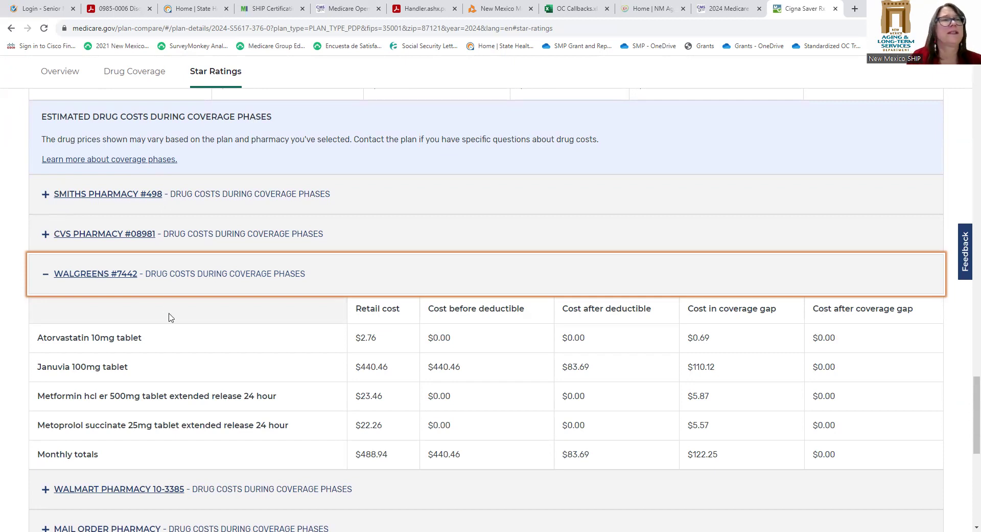
{"action": "scroll", "coordinate": [287, 359], "scroll_direction": "down", "scroll_amount": 1}
{"action": "scroll", "coordinate": [287, 359], "scroll_direction": "down", "scroll_amount": 1}
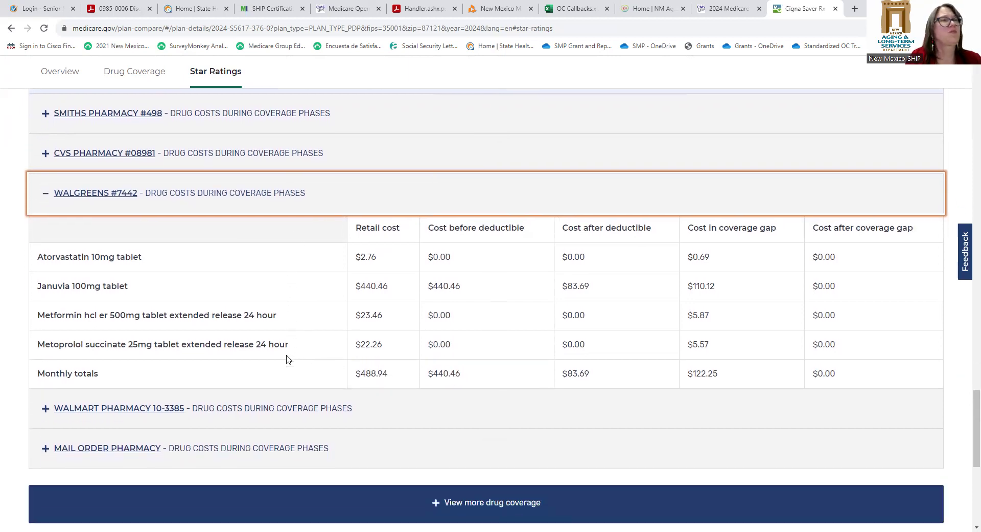
{"action": "scroll", "coordinate": [286, 359], "scroll_direction": "down", "scroll_amount": 1}
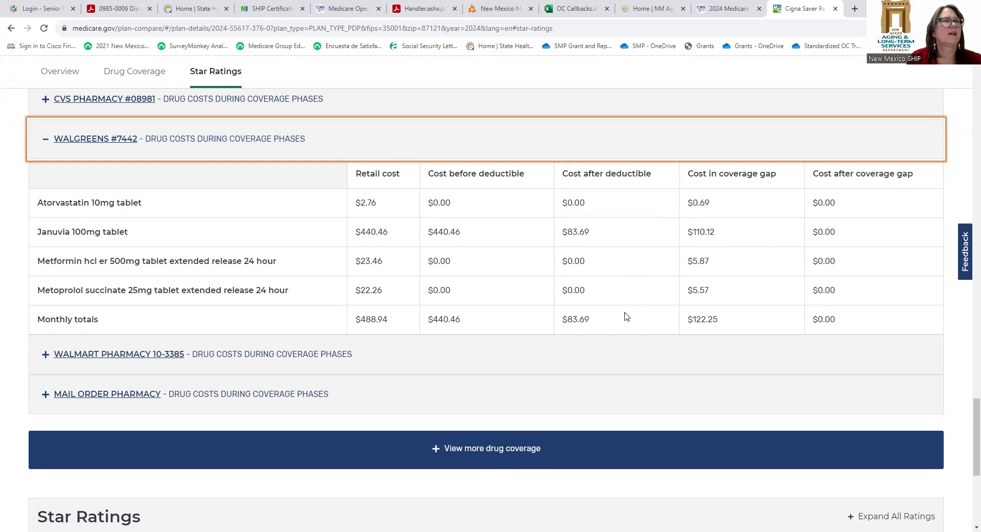
- Expand the Walmart Pharmacy 10-3385 coverage-phase costs for Cigna Saver Rx (PDP) and compare them with the Walgreens costs
{"action": "scroll", "coordinate": [626, 316], "scroll_direction": "down", "scroll_amount": 1}
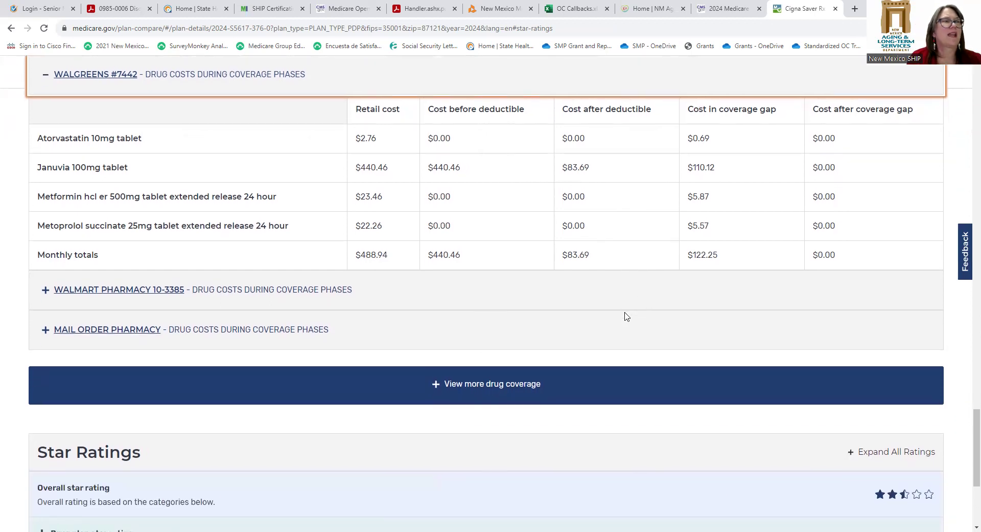
{"action": "left_click", "coordinate": [127, 292]}
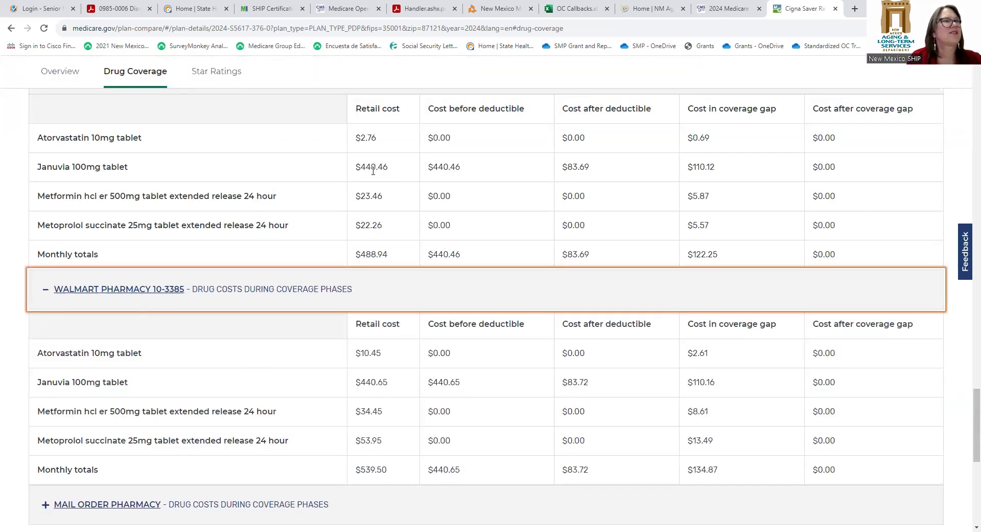
{"action": "scroll", "coordinate": [197, 195], "scroll_direction": "up", "scroll_amount": 1}
{"action": "scroll", "coordinate": [197, 195], "scroll_direction": "up", "scroll_amount": 1}
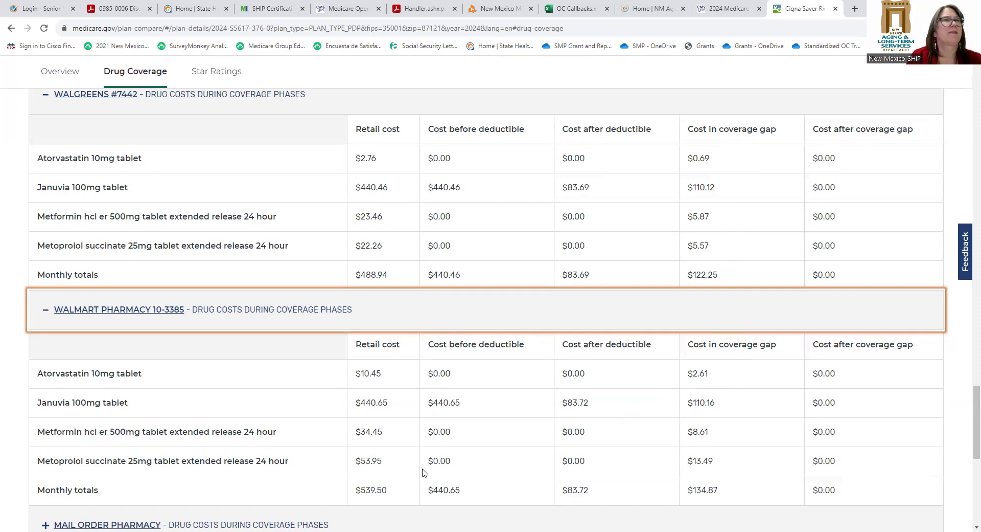
- Go back to the overview of Cigna Saver Rx (PDP) and return to the drug plan search results
{"action": "scroll", "coordinate": [422, 471], "scroll_direction": "up", "scroll_amount": 5}
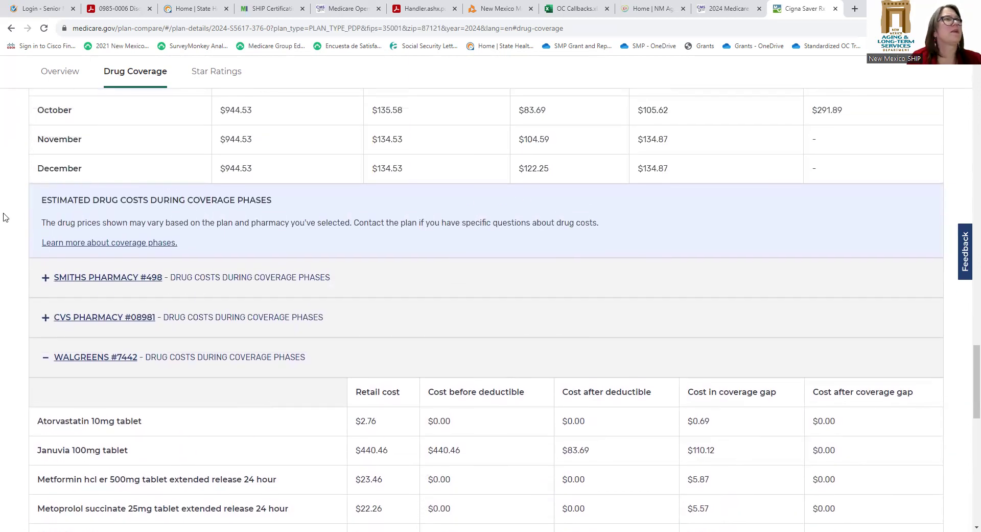
{"action": "left_click", "coordinate": [62, 74]}
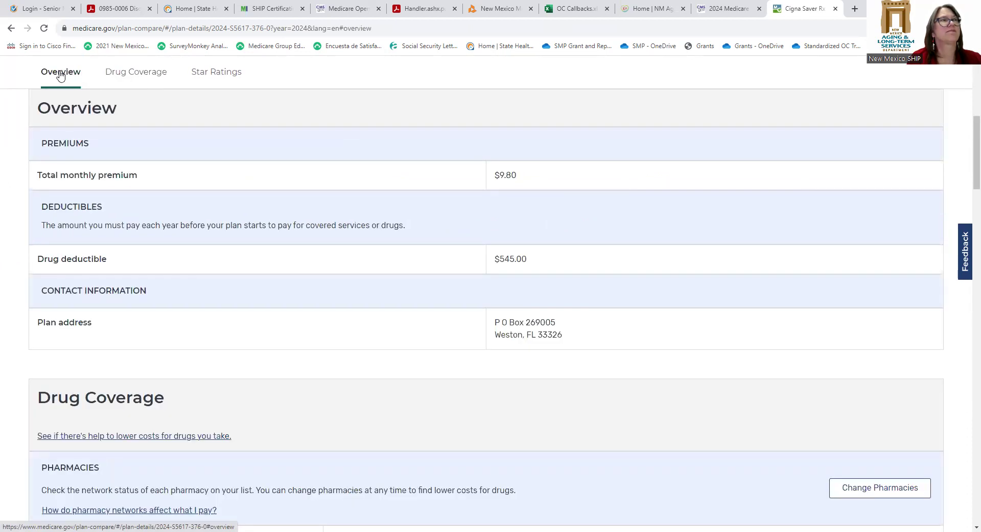
{"action": "scroll", "coordinate": [113, 97], "scroll_direction": "up", "scroll_amount": 5}
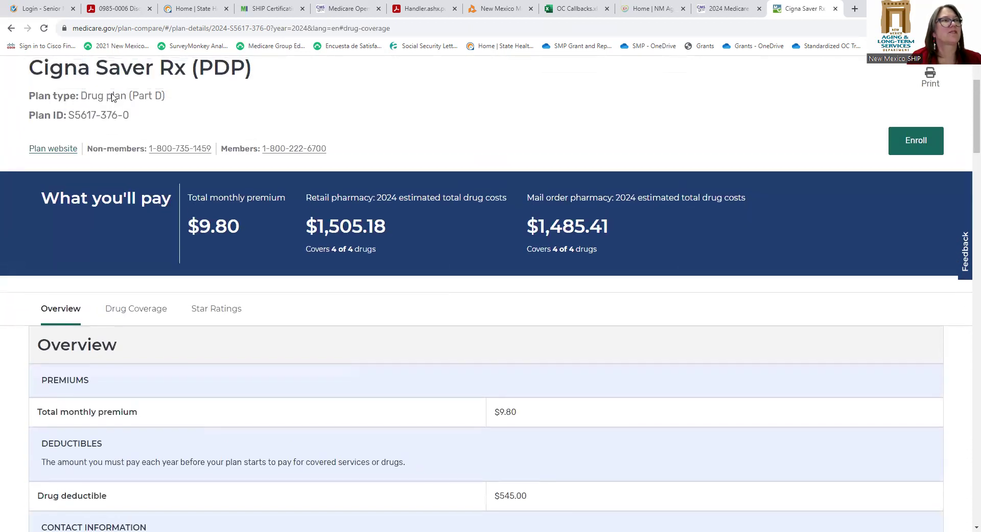
{"action": "scroll", "coordinate": [113, 97], "scroll_direction": "up", "scroll_amount": 2}
{"action": "left_click", "coordinate": [96, 123]}
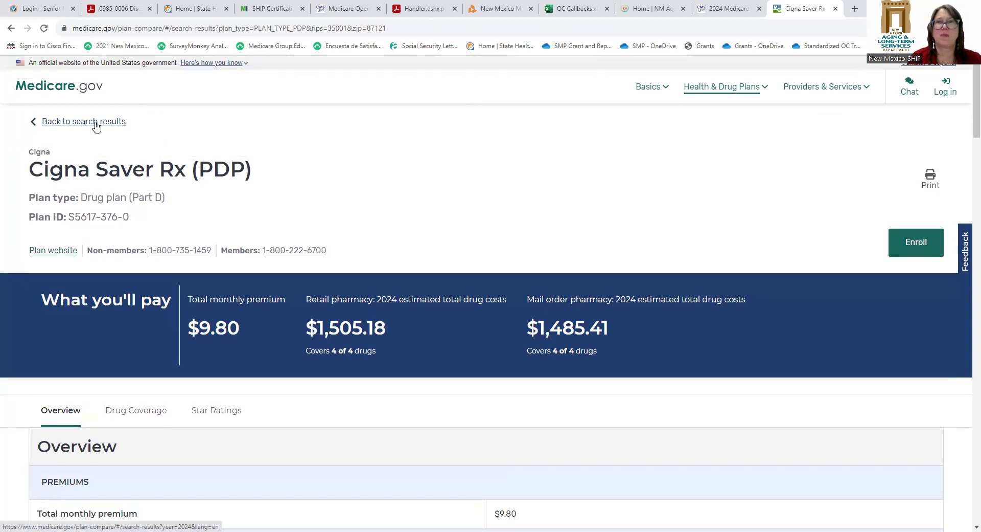